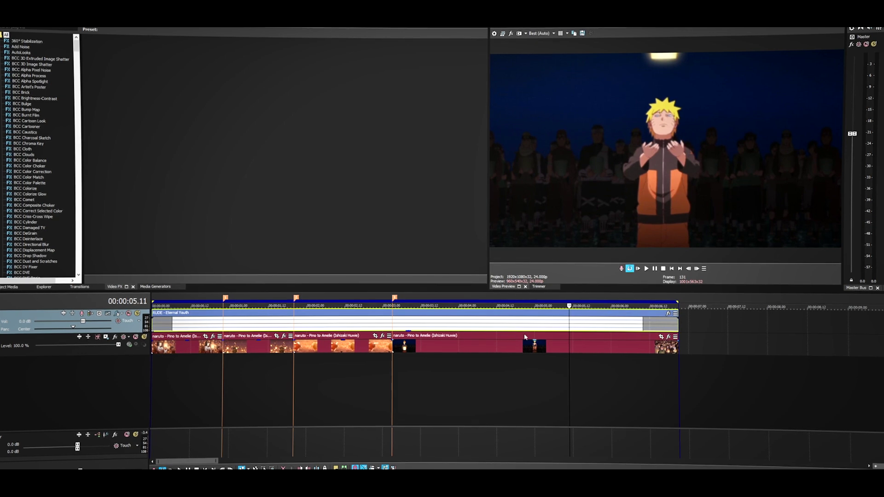
Step: Scrub back and forth through the last lantern clip to examine the character's motion frame by frame
{"action": "left_click", "coordinate": [491, 347]}
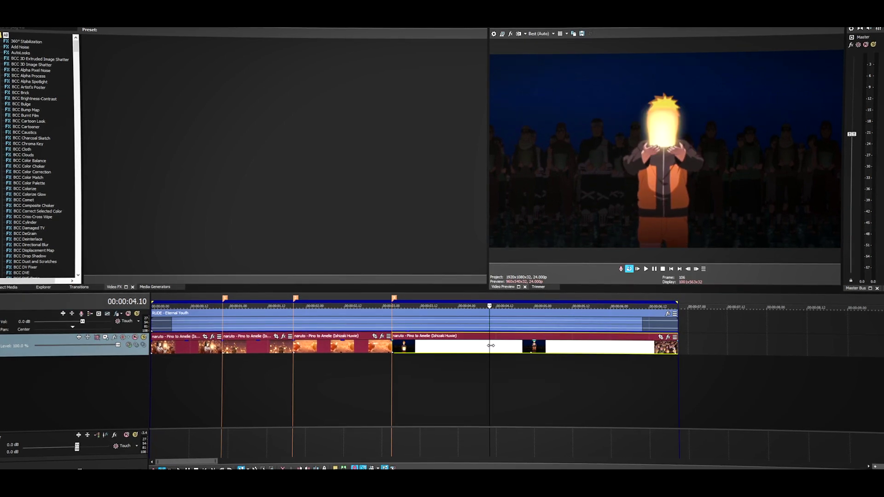
{"action": "left_click_drag", "start_coordinate": [490, 345], "coordinate": [472, 361]}
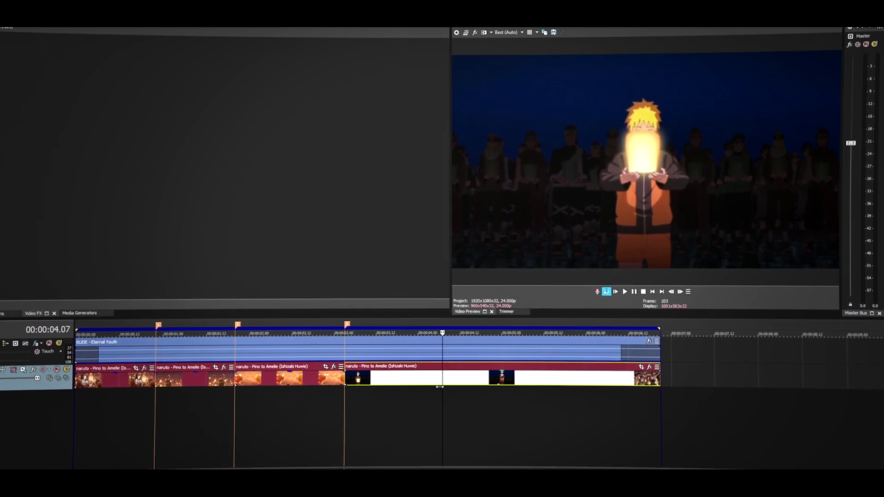
{"action": "left_click_drag", "start_coordinate": [440, 386], "coordinate": [421, 387]}
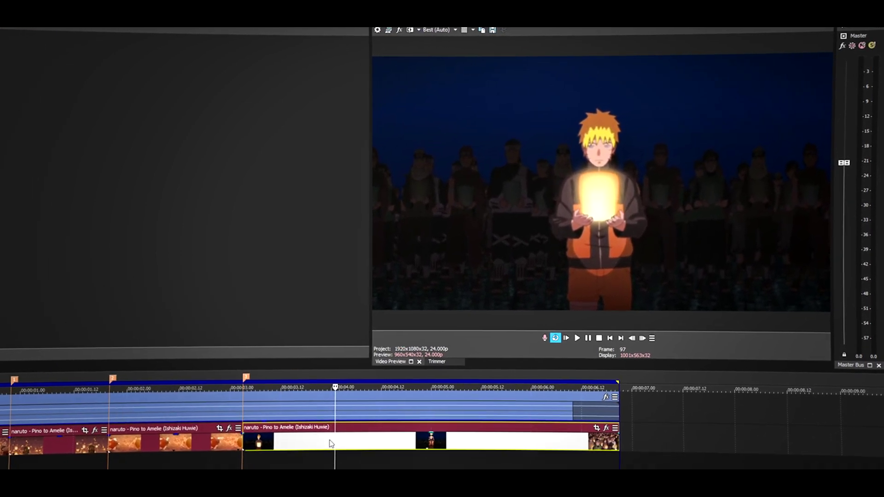
{"action": "left_click_drag", "start_coordinate": [335, 441], "coordinate": [369, 441]}
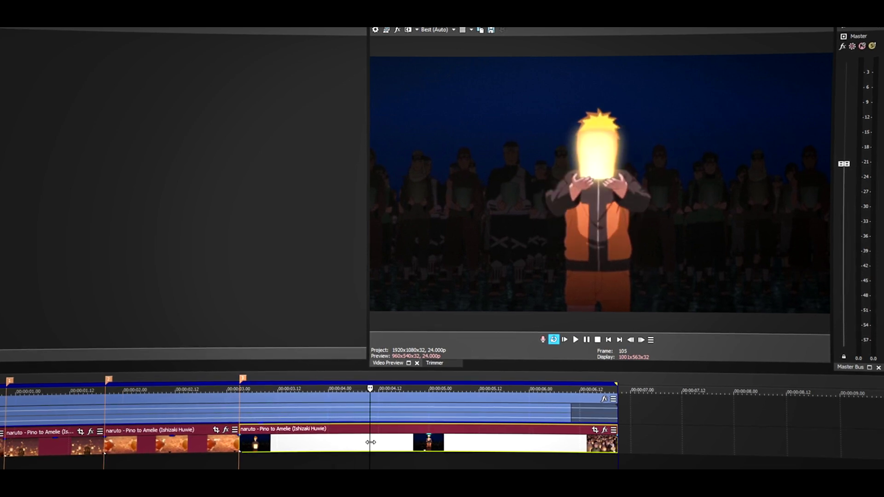
{"action": "left_click_drag", "start_coordinate": [370, 442], "coordinate": [283, 463]}
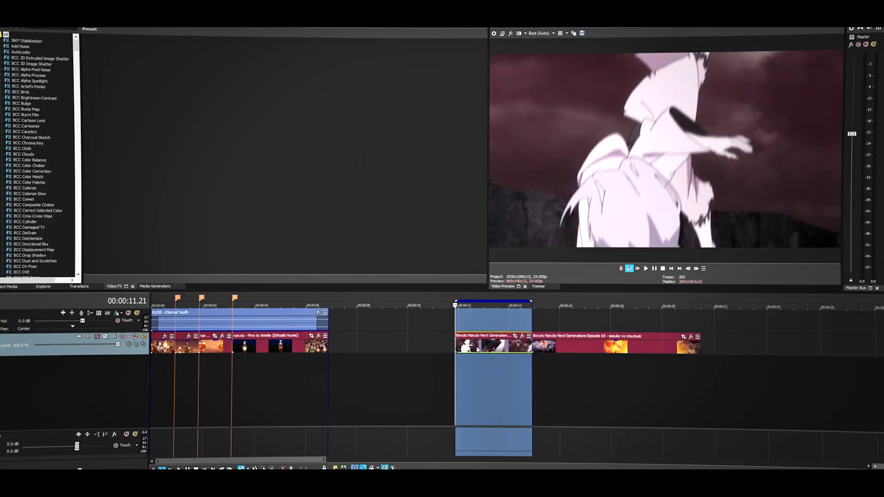
Step: Play and scrub the first Boruto clip to examine its fast character movement
{"action": "left_click", "coordinate": [477, 349]}
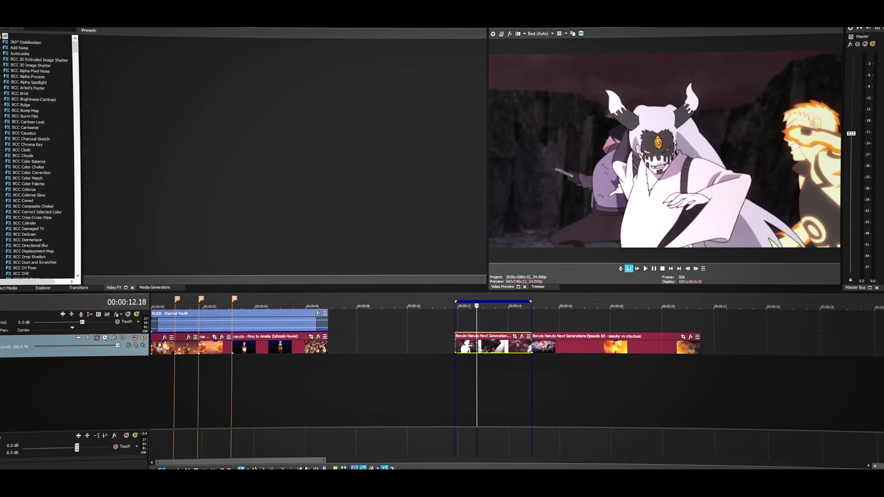
{"action": "key", "text": "space"}
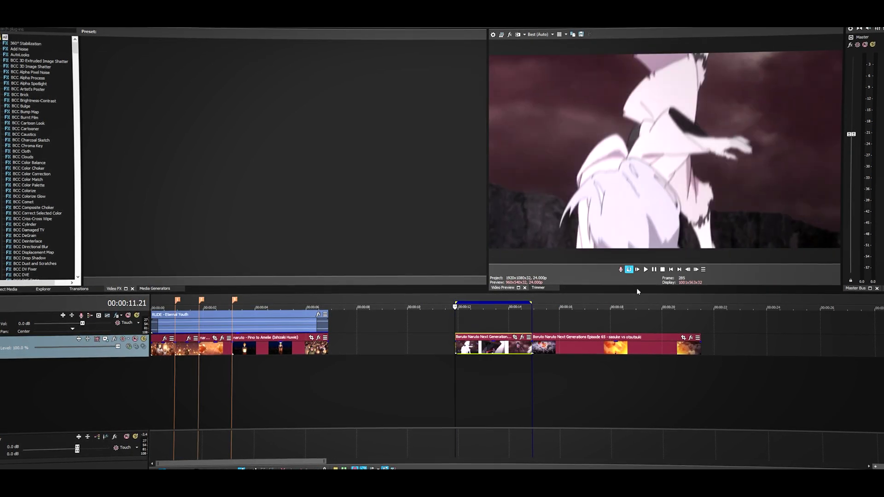
{"action": "left_click", "coordinate": [645, 269]}
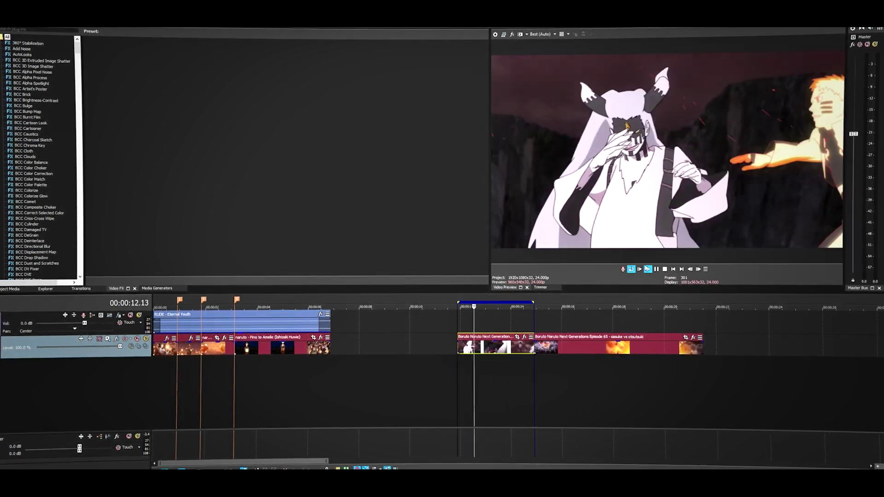
{"action": "left_click", "coordinate": [656, 269]}
{"action": "left_click", "coordinate": [470, 348]}
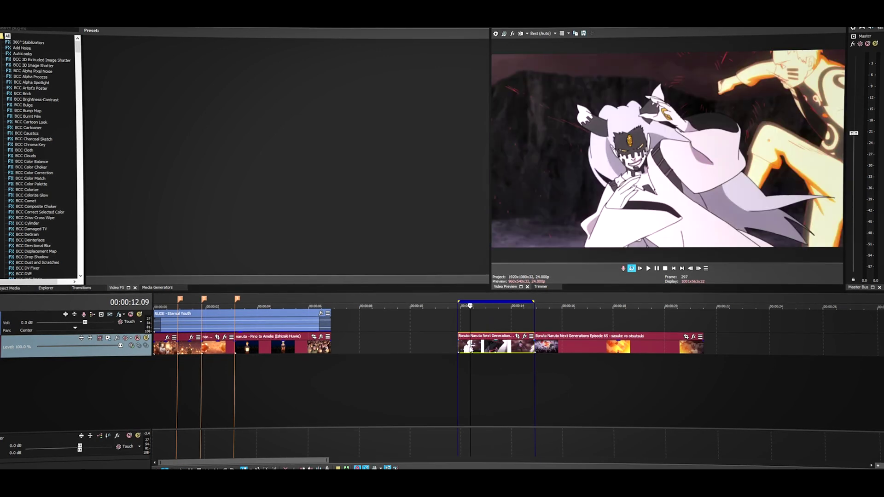
{"action": "left_click_drag", "start_coordinate": [471, 349], "coordinate": [467, 348]}
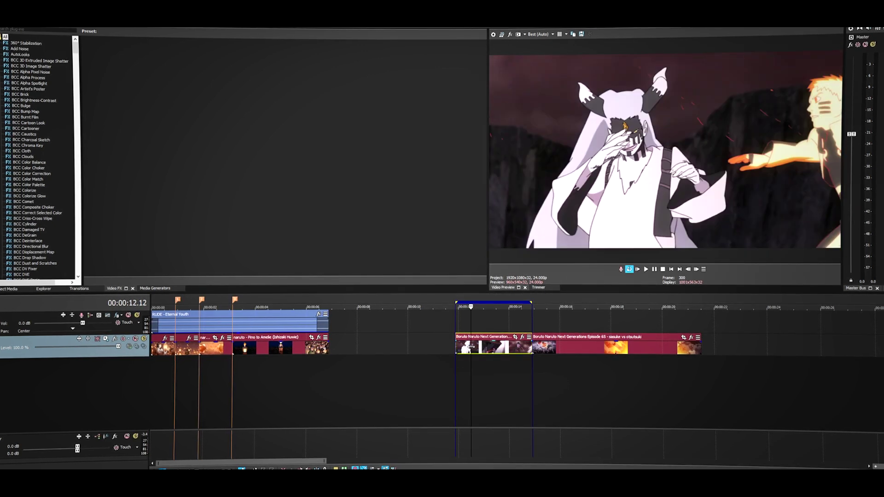
Step: Play back the second Boruto clip and the lantern sequence from its start to compare their motion
{"action": "double_click", "coordinate": [574, 350]}
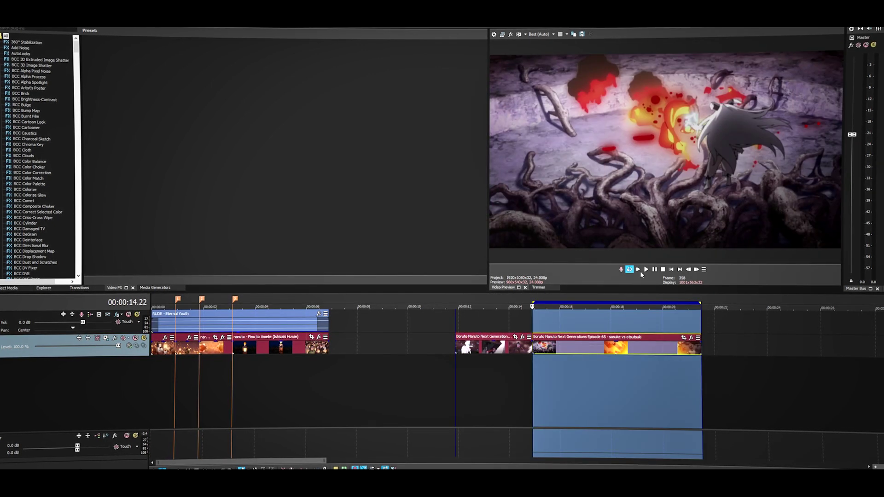
{"action": "left_click", "coordinate": [647, 271]}
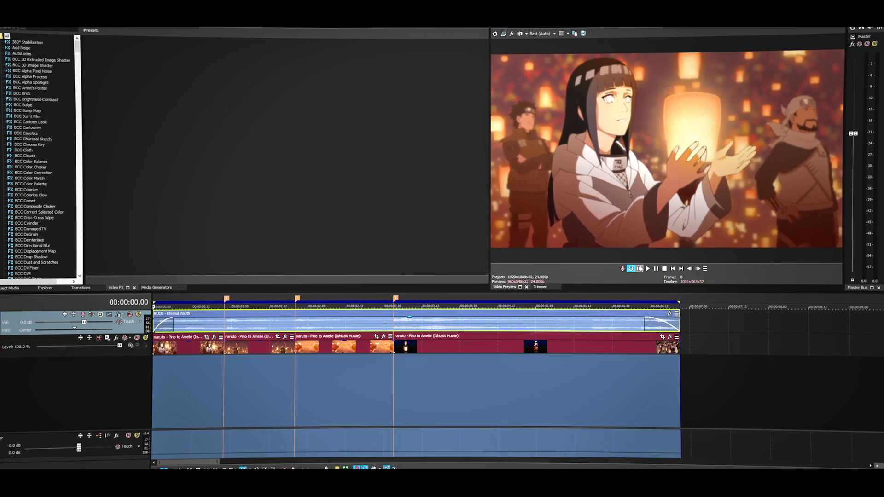
{"action": "left_click", "coordinate": [640, 268]}
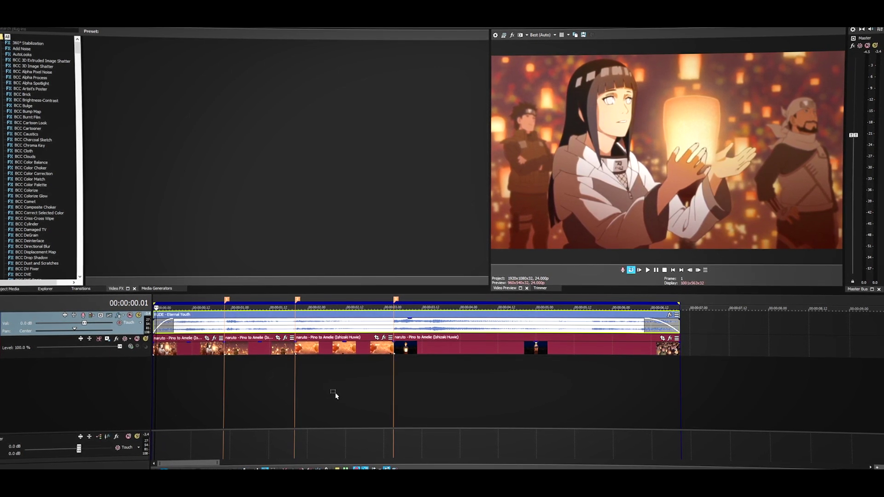
Step: Disable resample for all four lantern video events together and return to the normal edit tool
{"action": "left_click_drag", "start_coordinate": [718, 352], "coordinate": [147, 358]}
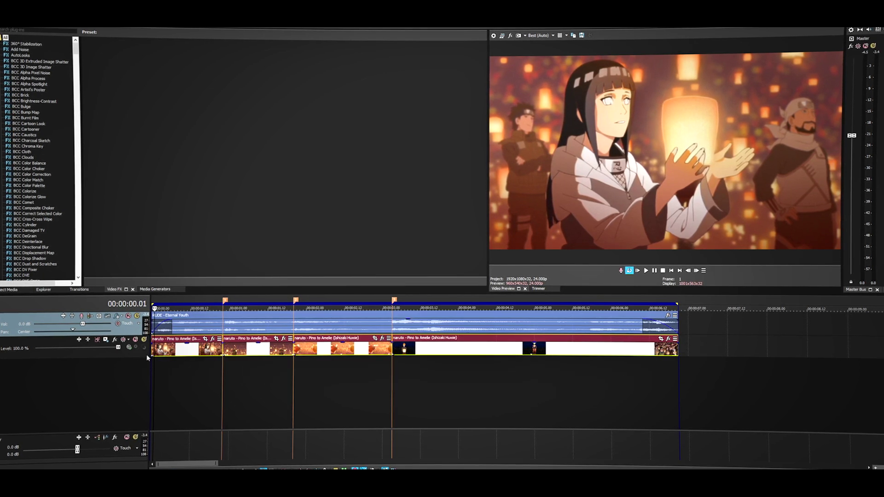
{"action": "right_click", "coordinate": [463, 350]}
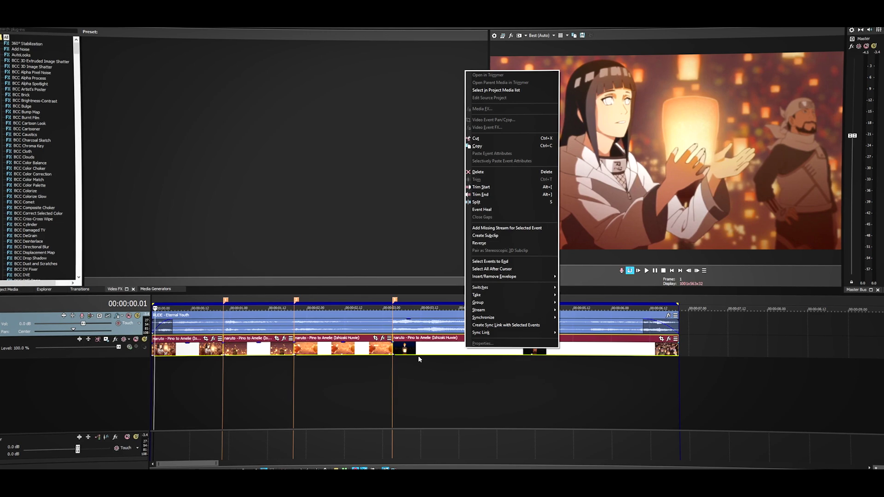
{"action": "mouse_move", "coordinate": [539, 294]}
{"action": "mouse_move", "coordinate": [529, 271]}
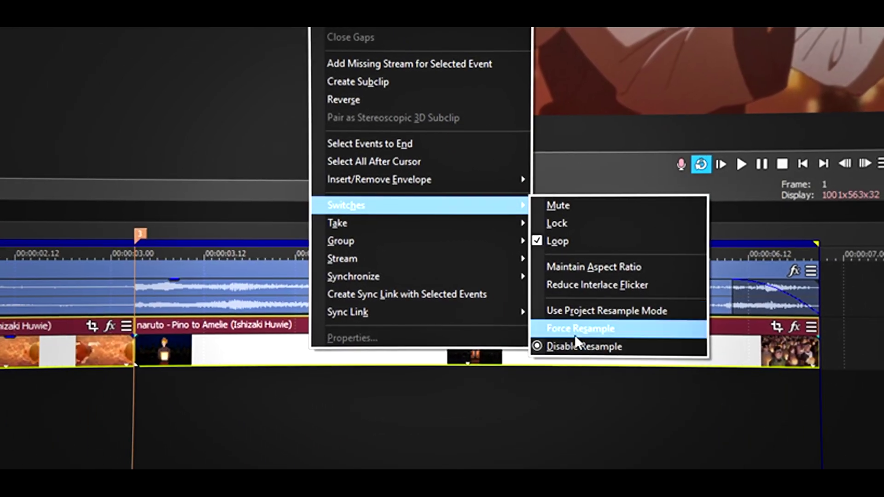
{"action": "left_click", "coordinate": [614, 345]}
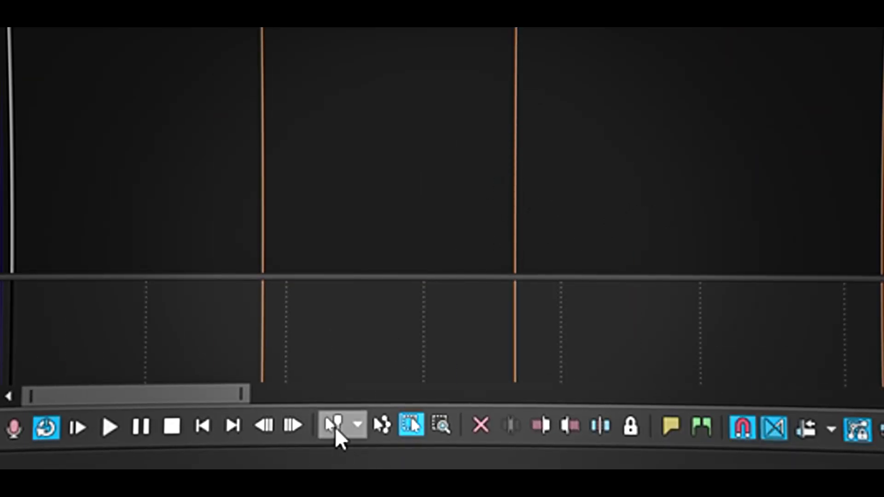
{"action": "key", "text": "ctrl+d"}
{"action": "key", "text": "ctrl+d"}
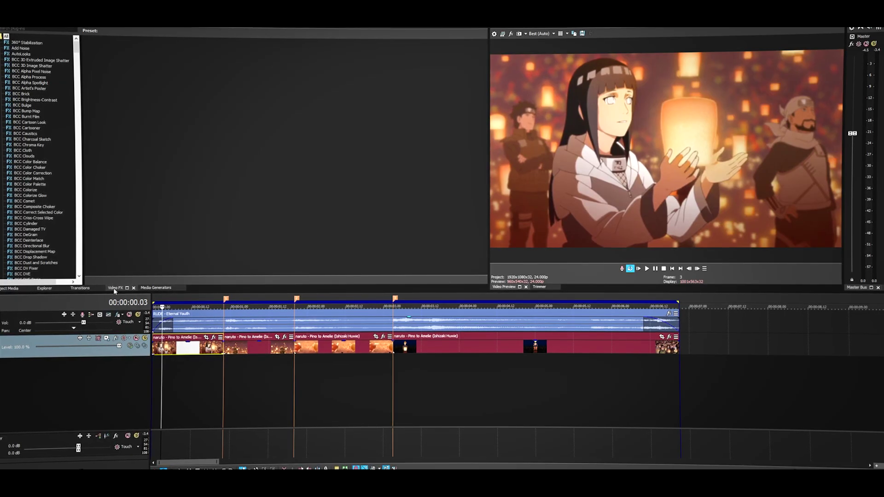
Step: Find TwixtorPRO among the video effects and show its presets
{"action": "scroll", "coordinate": [109, 233], "scroll_direction": "down", "scroll_amount": 4}
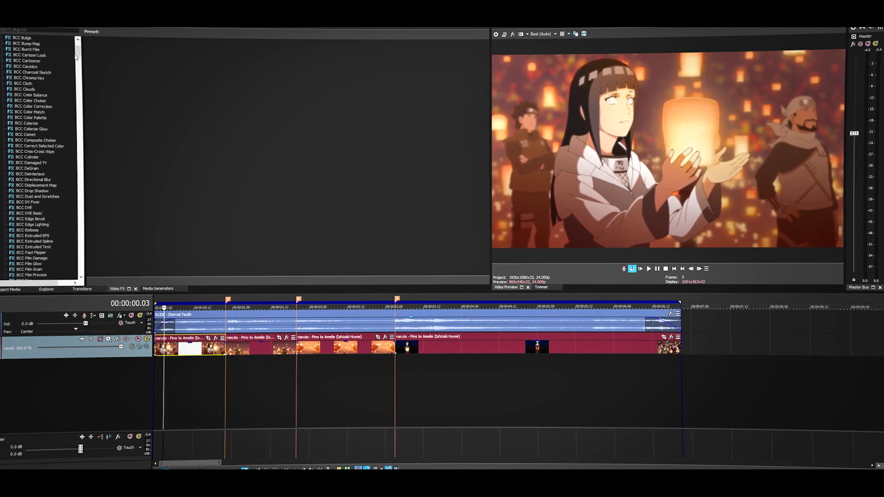
{"action": "left_click_drag", "start_coordinate": [80, 52], "coordinate": [82, 213]}
{"action": "scroll", "coordinate": [53, 233], "scroll_direction": "down", "scroll_amount": 12}
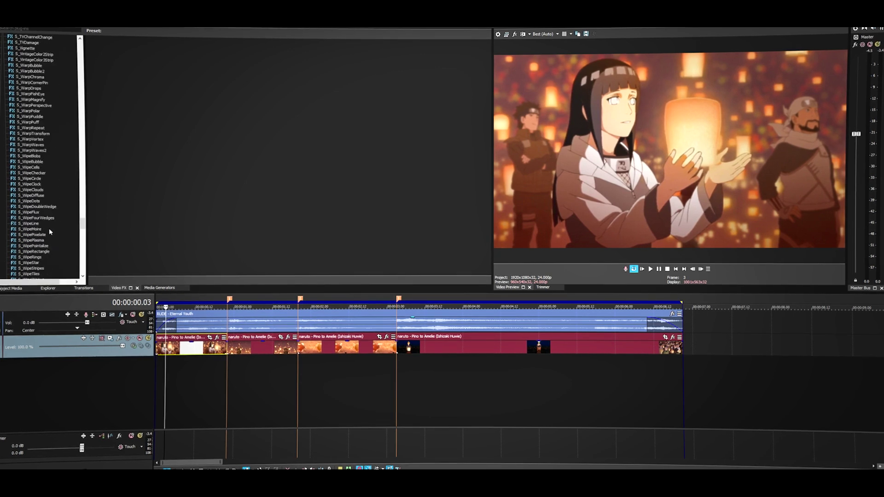
{"action": "left_click", "coordinate": [29, 240]}
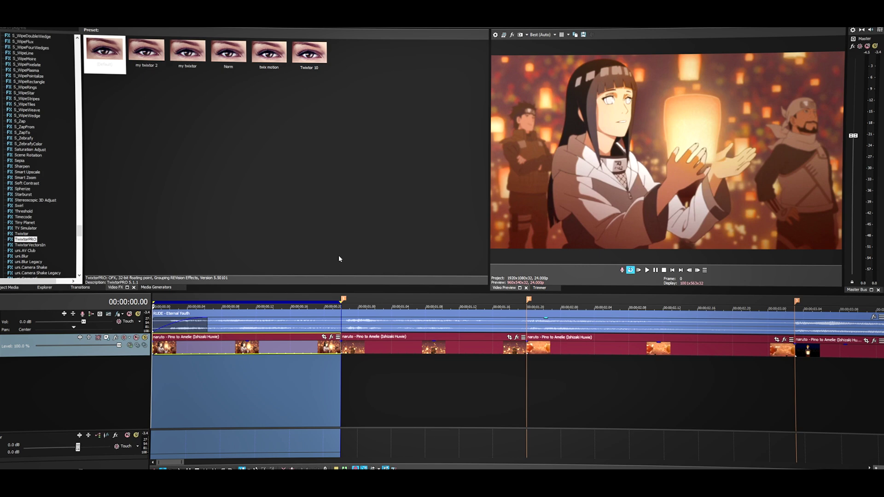
Step: Set the playback rate of the first lantern clip to 2 in its event properties
{"action": "scroll", "coordinate": [254, 349], "scroll_direction": "up", "scroll_amount": 1}
{"action": "right_click", "coordinate": [254, 348]}
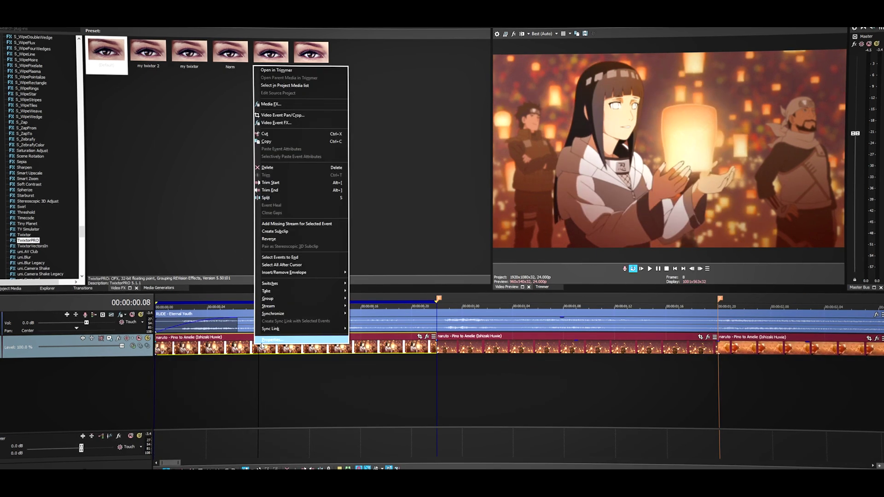
{"action": "left_click", "coordinate": [266, 340]}
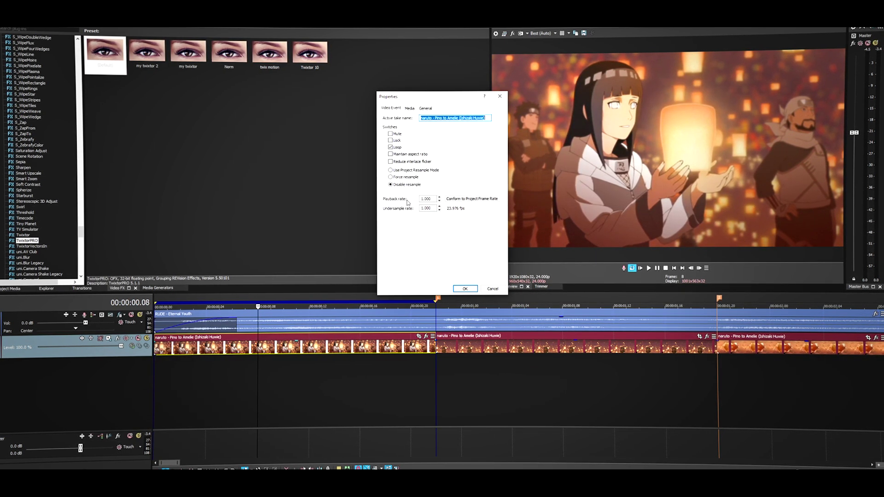
{"action": "left_click_drag", "start_coordinate": [430, 199], "coordinate": [412, 203]}
{"action": "type", "text": "22"}
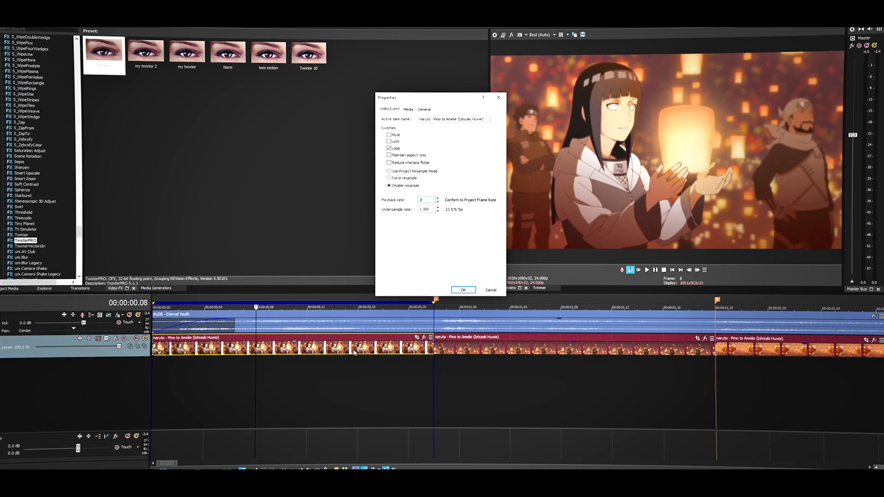
{"action": "left_click", "coordinate": [461, 290]}
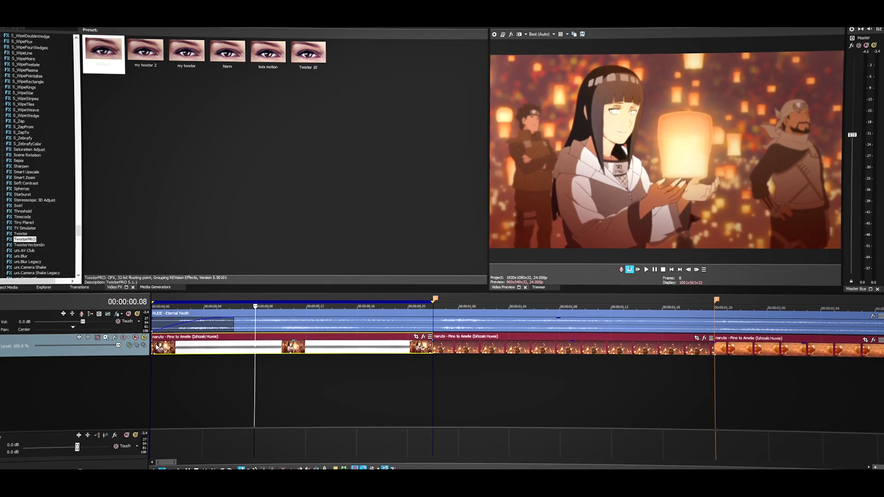
Step: Step frame by frame through the first lantern clip from its start to examine the sped-up motion
{"action": "left_click", "coordinate": [154, 350]}
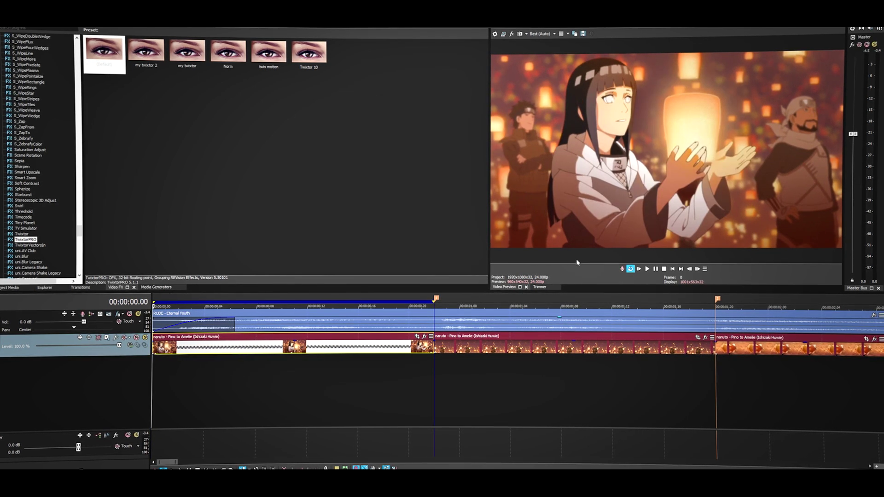
{"action": "left_click", "coordinate": [698, 270]}
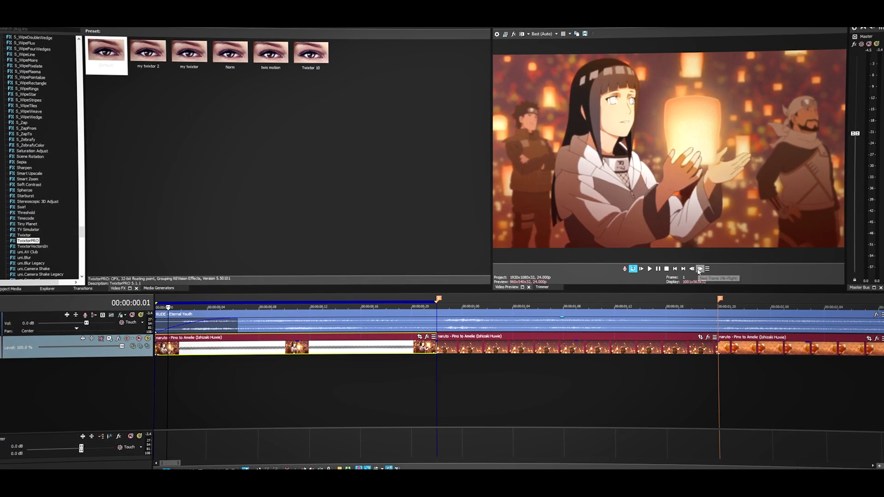
{"action": "left_click", "coordinate": [699, 271]}
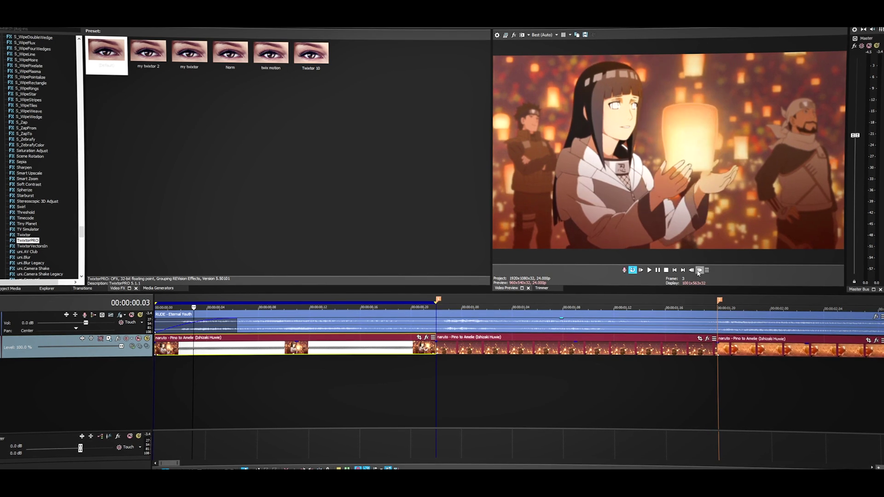
{"action": "left_click", "coordinate": [698, 271]}
{"action": "left_click", "coordinate": [699, 270]}
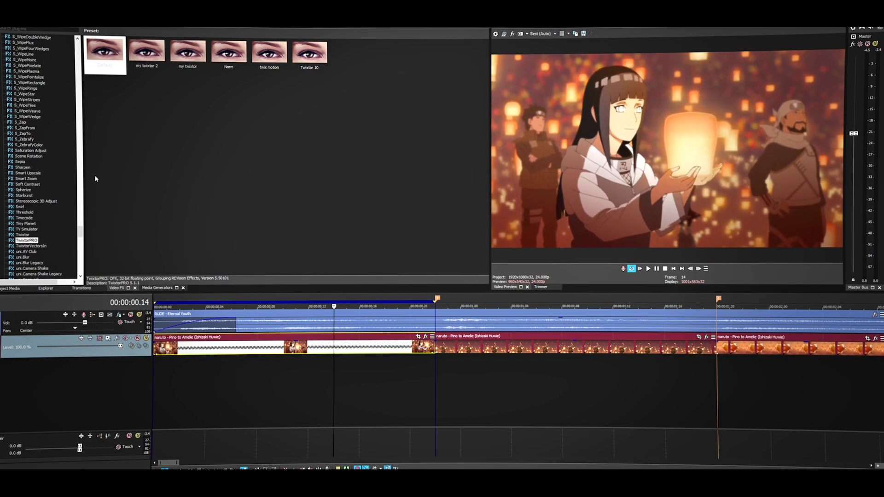
Step: Apply the (Default) TwixtorPRO preset to the first lantern clip and move the effect window clear of the clip
{"action": "left_click", "coordinate": [108, 60]}
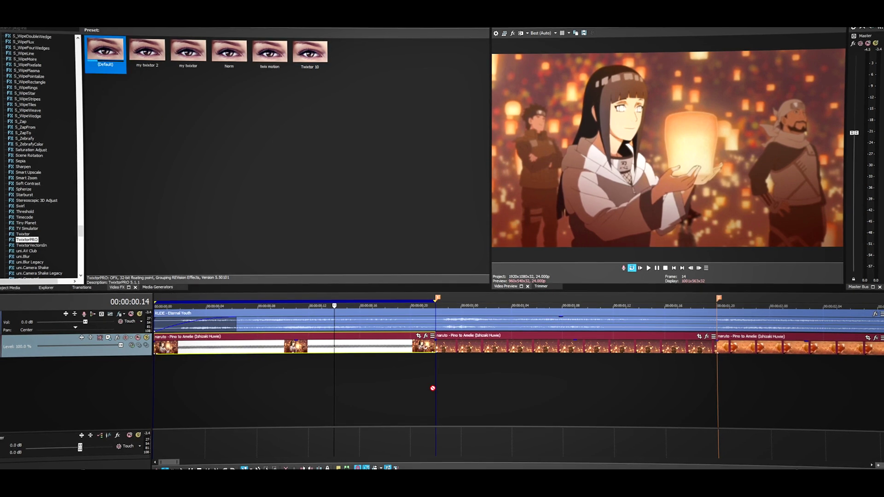
{"action": "left_click_drag", "start_coordinate": [289, 351], "coordinate": [291, 351]}
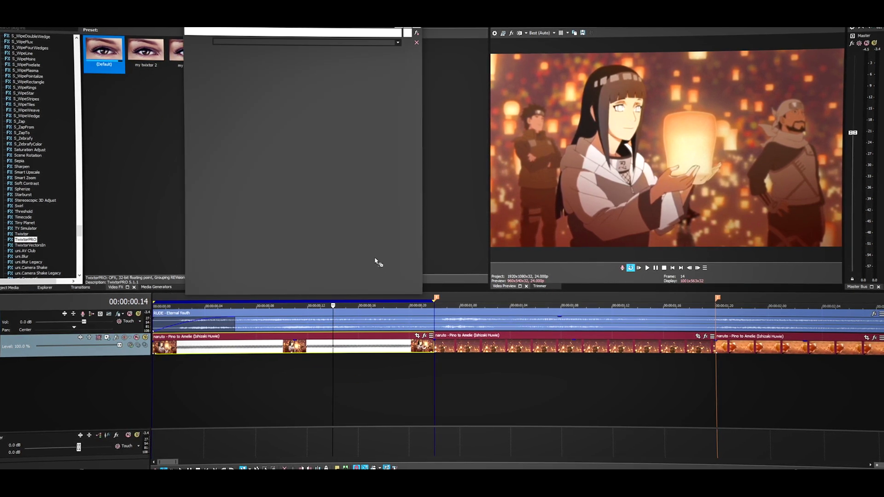
{"action": "left_click_drag", "start_coordinate": [301, 14], "coordinate": [301, 123]}
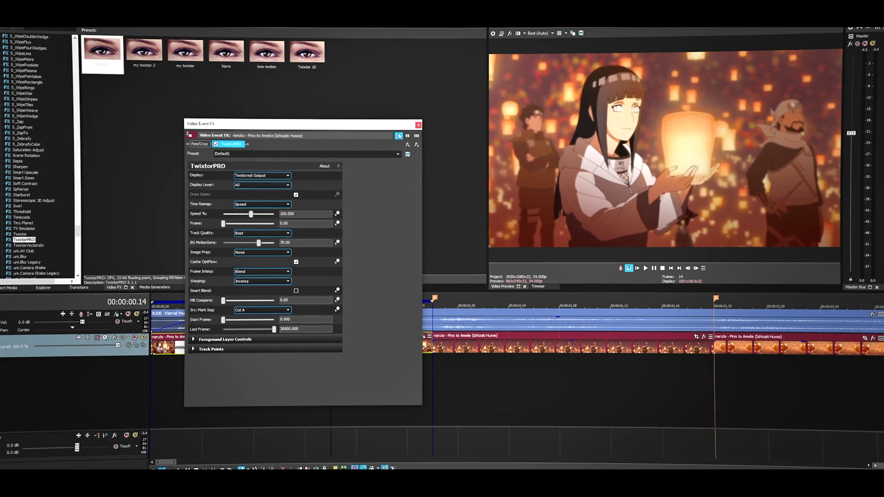
{"action": "left_click_drag", "start_coordinate": [372, 127], "coordinate": [419, 42]}
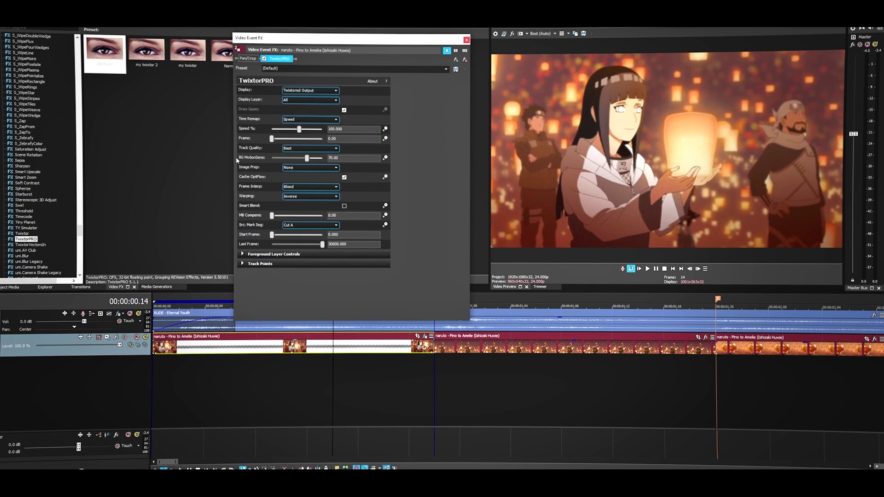
Step: Set TwixtorPRO's BG MotionSens to 100, Image Prep to Contrast/Edge Enhance and Frame Interp to Motion Weighted Blend
{"action": "left_click_drag", "start_coordinate": [308, 159], "coordinate": [396, 163]}
{"action": "left_click", "coordinate": [311, 167]}
{"action": "left_click", "coordinate": [311, 175]}
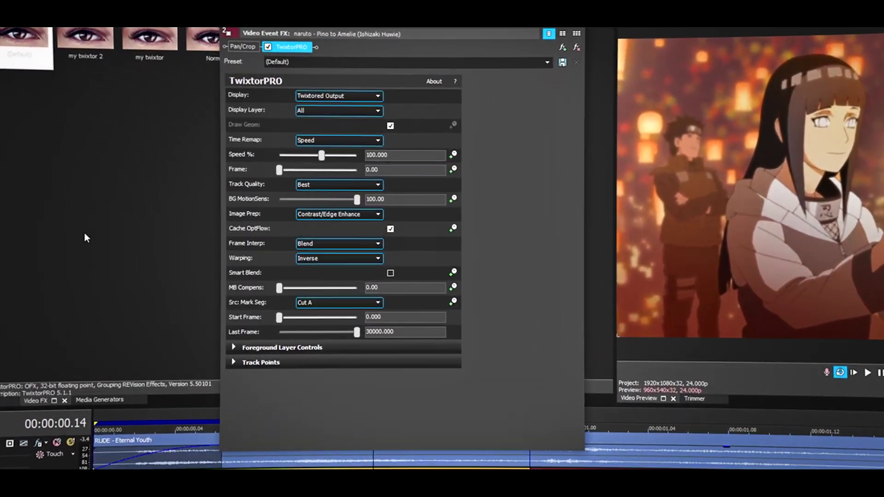
{"action": "left_click", "coordinate": [334, 243]}
{"action": "left_click", "coordinate": [323, 264]}
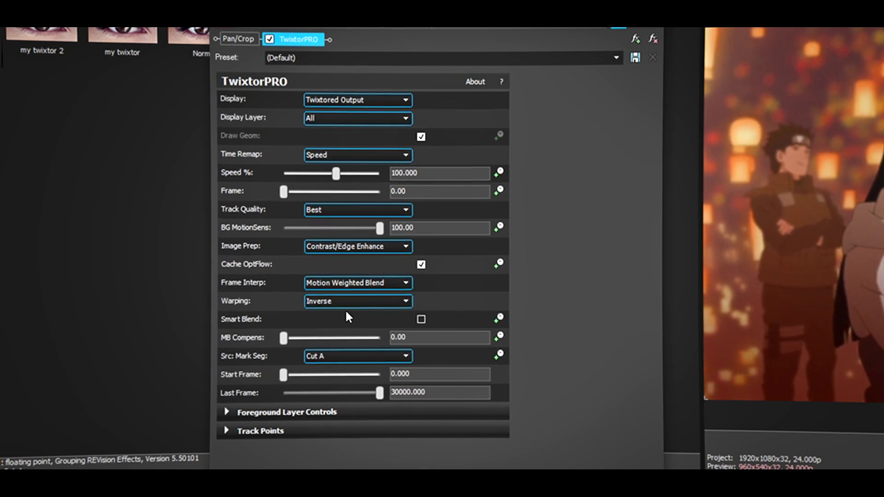
Step: Keep TwixtorPRO's Warping at Inverse and enable Smart Blend
{"action": "left_click", "coordinate": [313, 303]}
{"action": "left_click", "coordinate": [351, 302]}
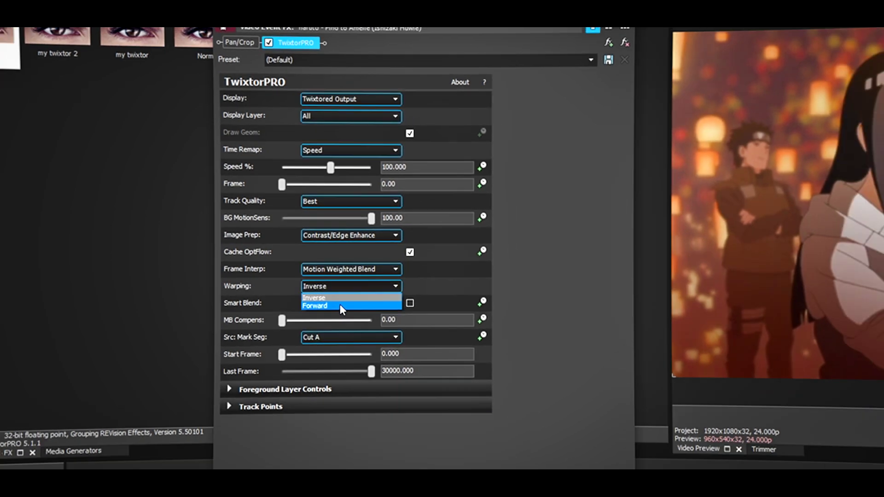
{"action": "left_click", "coordinate": [345, 314]}
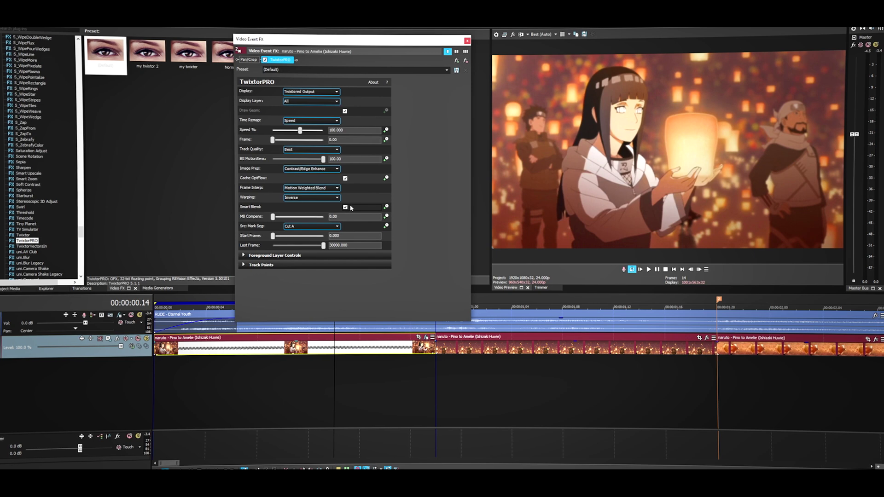
{"action": "left_click", "coordinate": [344, 208]}
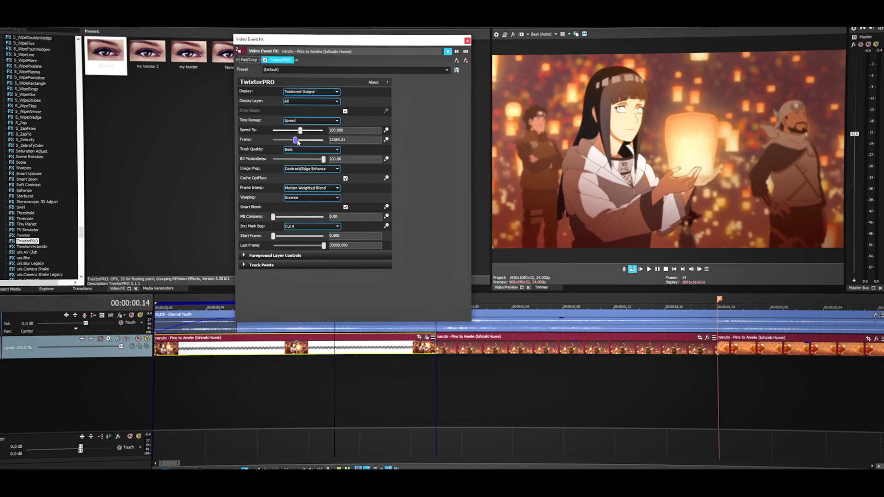
Step: Set TwixtorPRO's Frame value to 23
{"action": "double_click", "coordinate": [343, 141]}
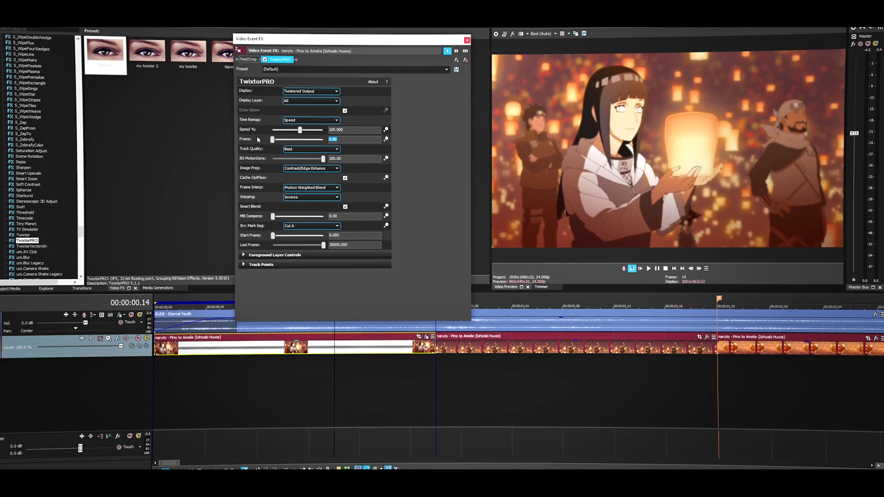
{"action": "type", "text": "23"}
{"action": "key", "text": "Return"}
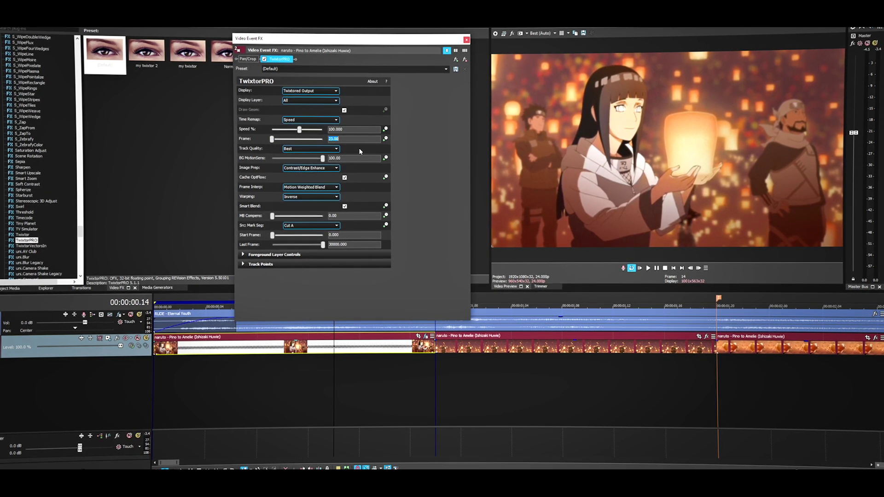
Step: Open the event properties of the first lantern clip
{"action": "left_click", "coordinate": [231, 353]}
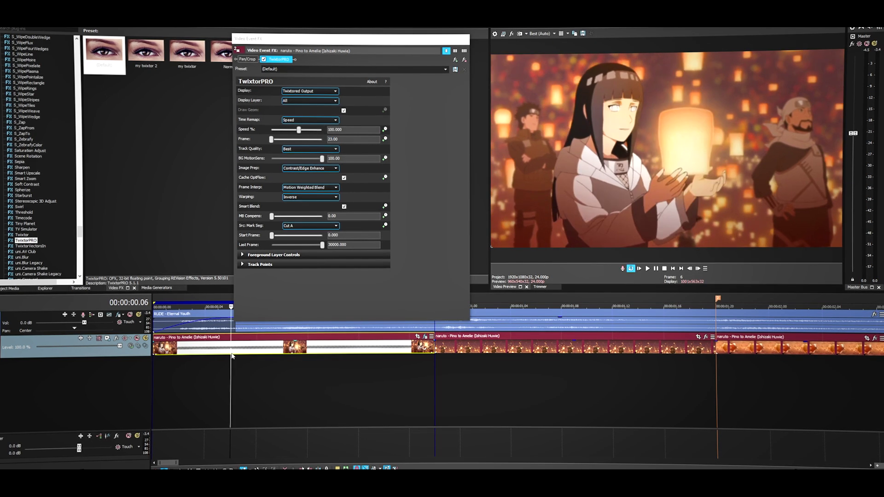
{"action": "right_click", "coordinate": [235, 352]}
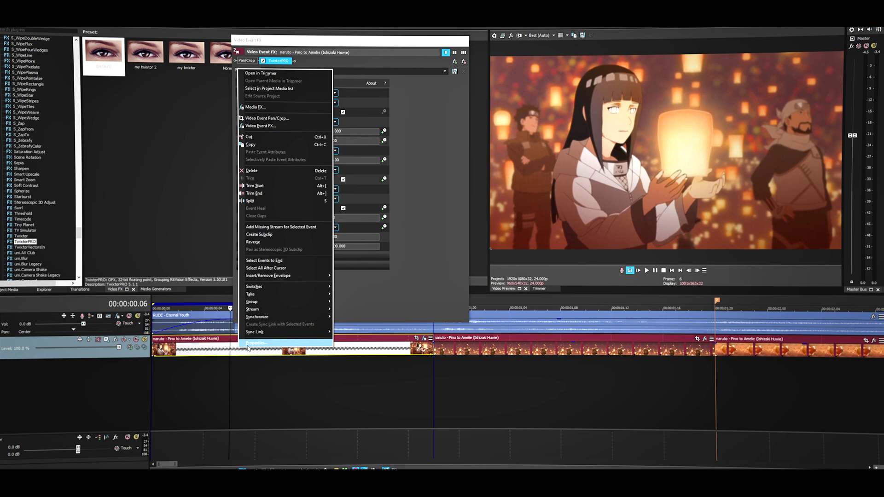
{"action": "left_click", "coordinate": [256, 343]}
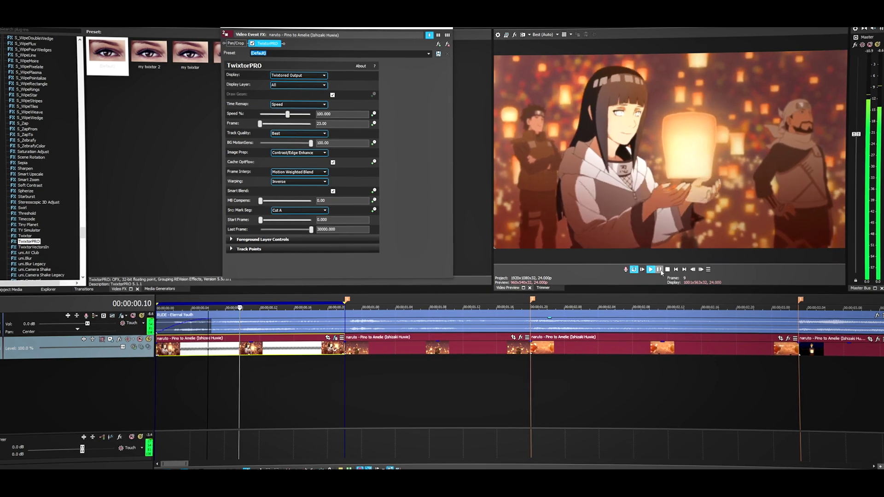
Step: Stop playback, return the playhead to the start of the first lantern clip and set TwixtorPRO's Speed % to 50
{"action": "left_click", "coordinate": [659, 270]}
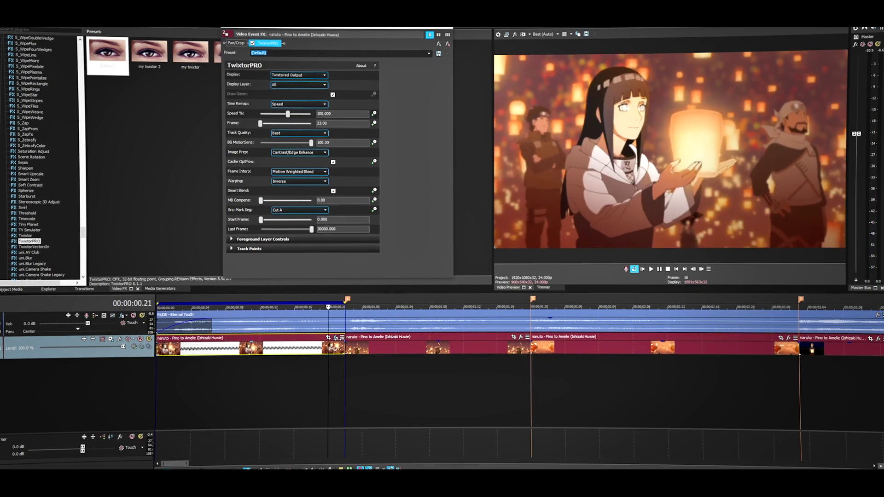
{"action": "left_click_drag", "start_coordinate": [328, 307], "coordinate": [157, 307]}
{"action": "left_click", "coordinate": [295, 115]}
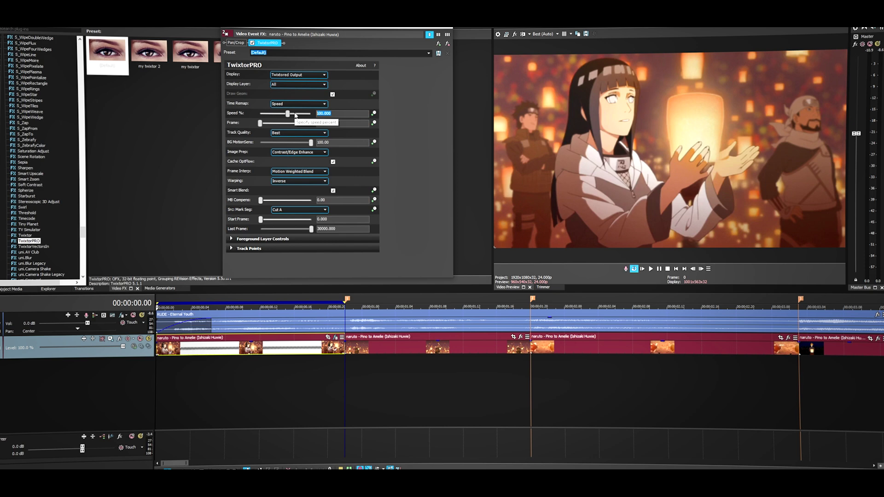
{"action": "type", "text": "50"}
{"action": "key", "text": "Return"}
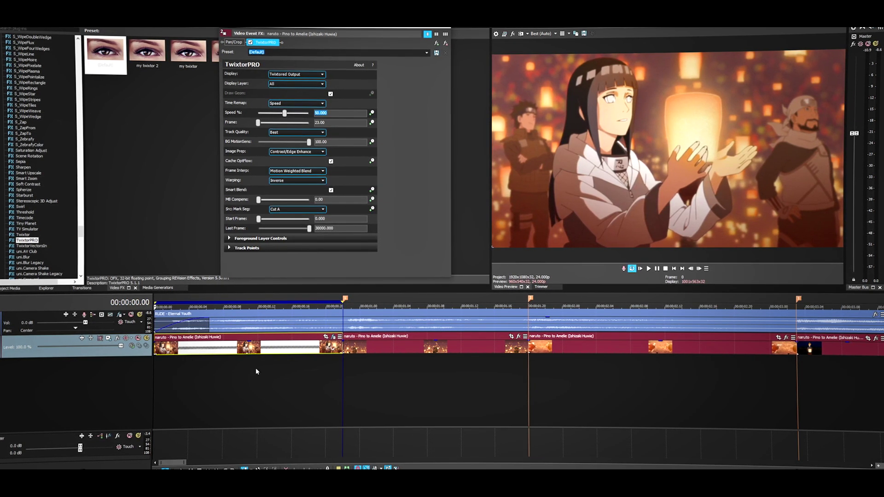
Step: Play the first lantern clip, including from its start, to review the motion at 50 percent Twixtor speed
{"action": "left_click", "coordinate": [232, 352]}
{"action": "left_click", "coordinate": [640, 269]}
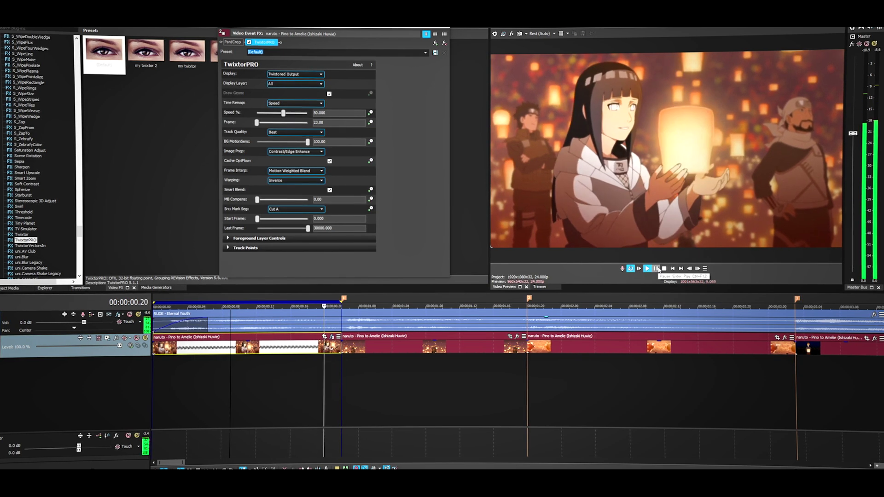
{"action": "left_click", "coordinate": [657, 269]}
{"action": "left_click", "coordinate": [290, 348]}
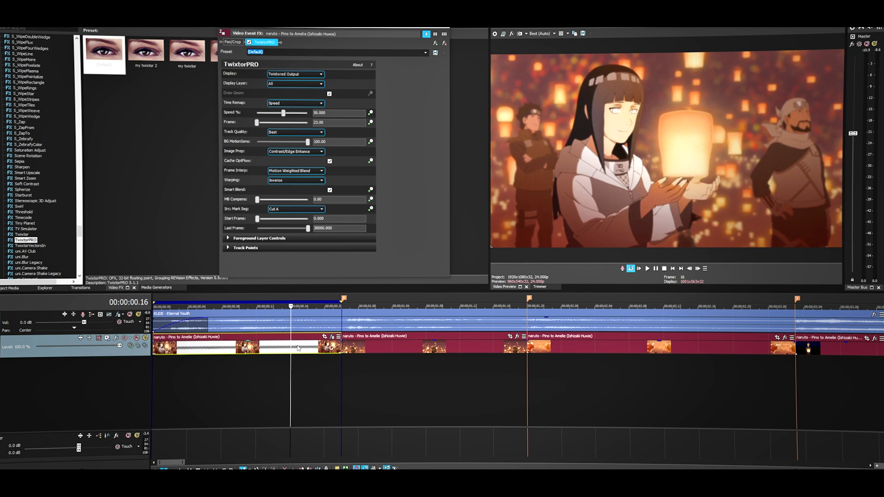
{"action": "double_click", "coordinate": [301, 349]}
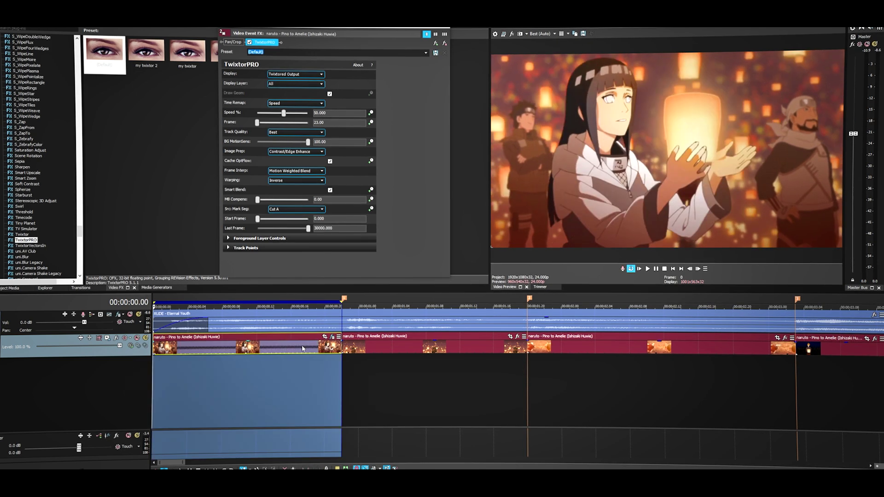
{"action": "left_click", "coordinate": [643, 270]}
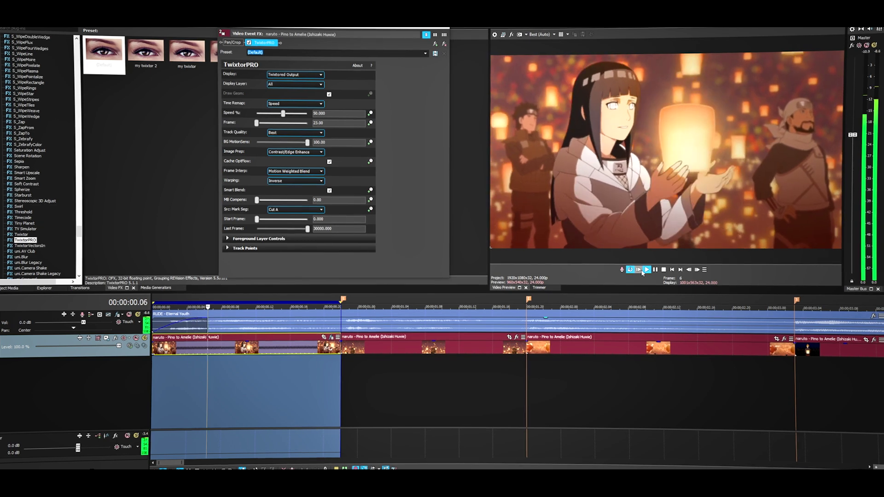
{"action": "left_click", "coordinate": [655, 271]}
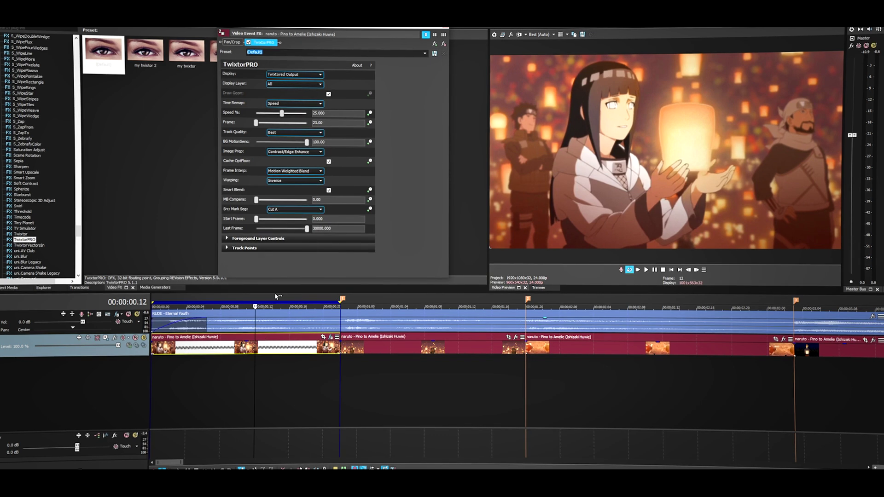
Step: Check the playback rate in the first lantern clip's event properties and close them
{"action": "right_click", "coordinate": [265, 353]}
{"action": "left_click", "coordinate": [282, 330]}
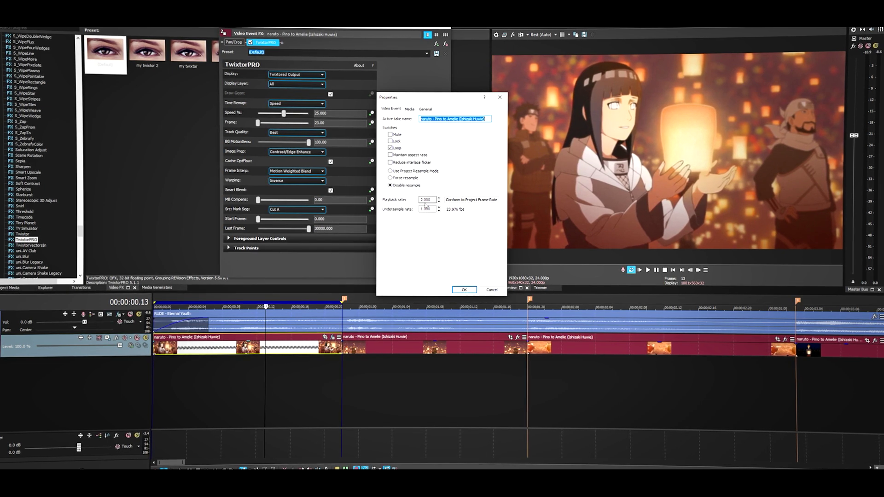
{"action": "key", "text": "Return"}
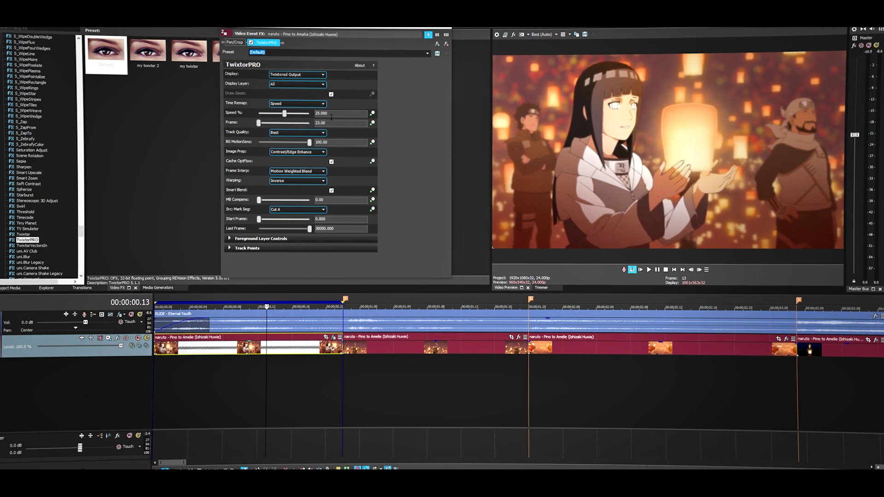
Step: Play the first lantern clip from its start to review the motion at 25 percent Twixtor speed
{"action": "double_click", "coordinate": [284, 350]}
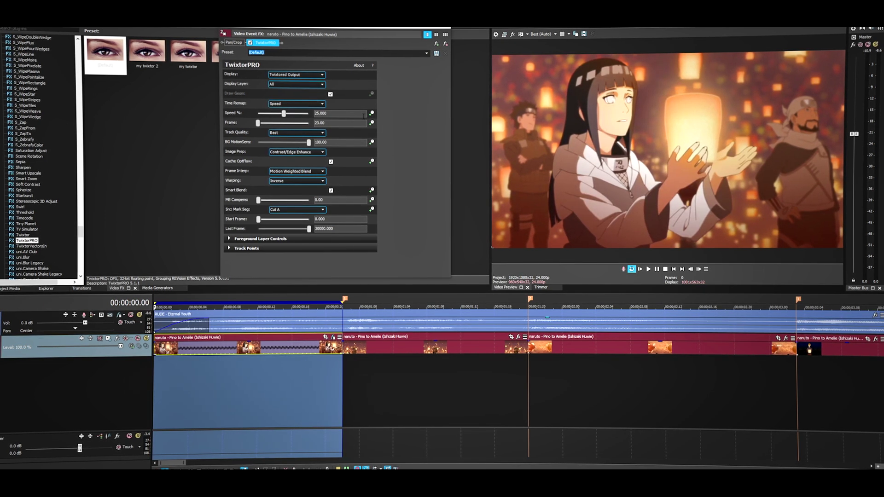
{"action": "key", "text": "space"}
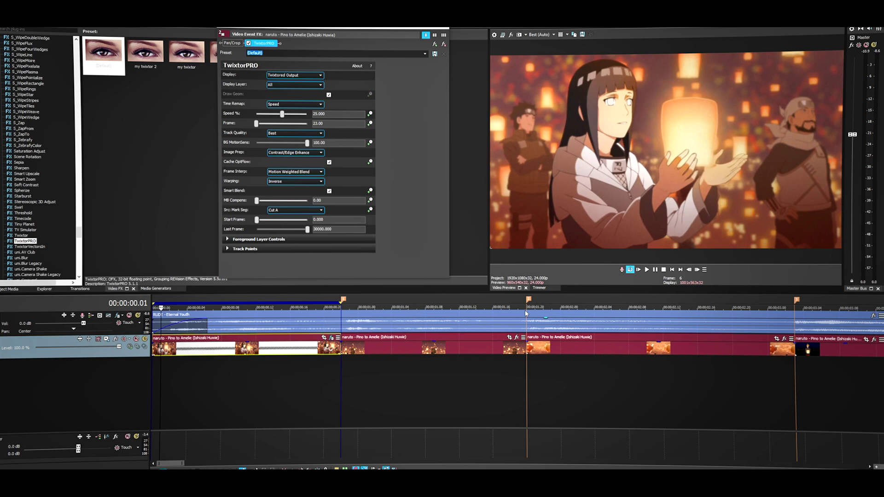
{"action": "key", "text": "space"}
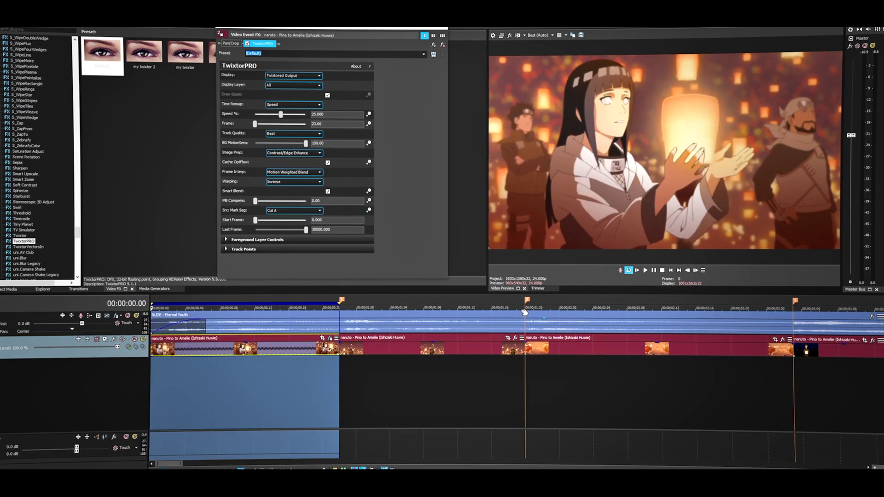
{"action": "left_click", "coordinate": [646, 271]}
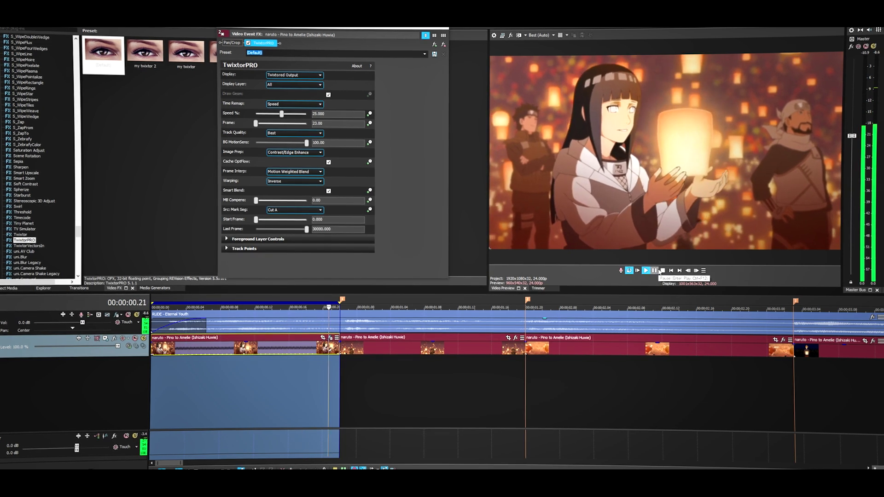
{"action": "left_click", "coordinate": [653, 271]}
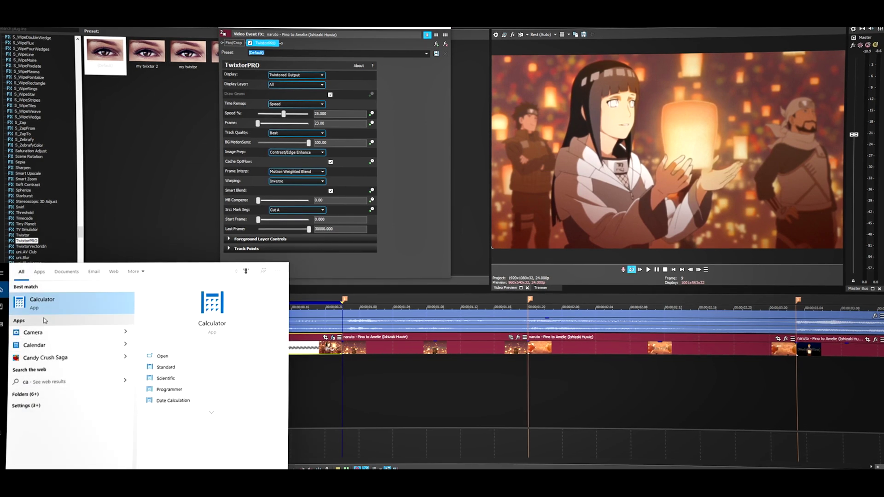
Step: Switch to the Calculator app, work out half of 25 and minimize the calculator
{"action": "left_click", "coordinate": [45, 311]}
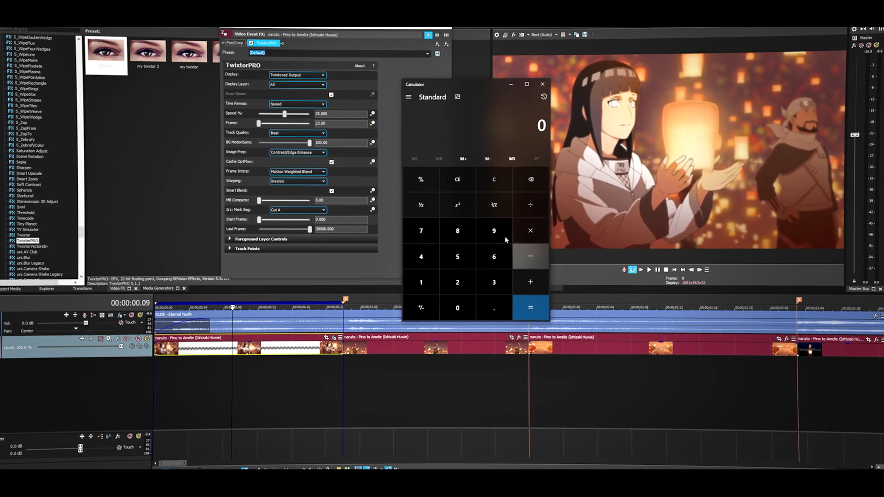
{"action": "left_click", "coordinate": [458, 283]}
{"action": "left_click", "coordinate": [458, 256]}
{"action": "left_click", "coordinate": [532, 282]}
{"action": "left_click", "coordinate": [458, 282]}
{"action": "left_click", "coordinate": [512, 84]}
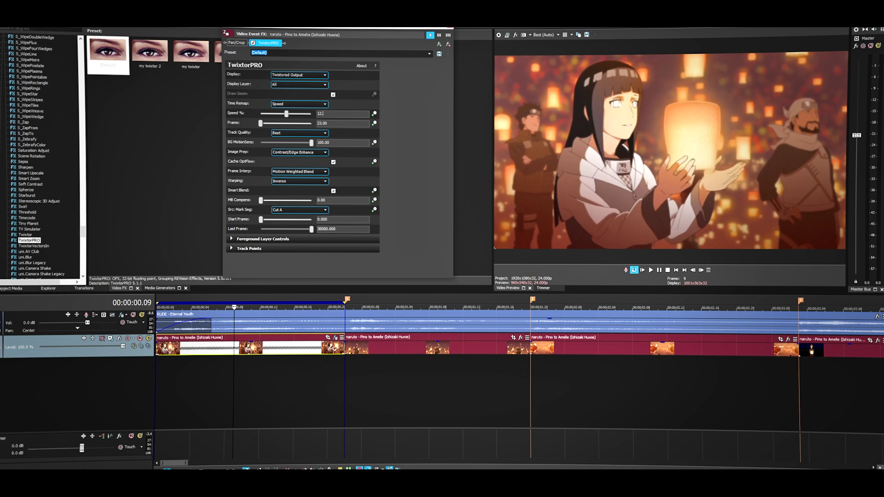
Step: Set TwixtorPRO's Speed % to 12.5 and play the first lantern clip to review the slowed motion
{"action": "double_click", "coordinate": [275, 352]}
{"action": "key", "text": "space"}
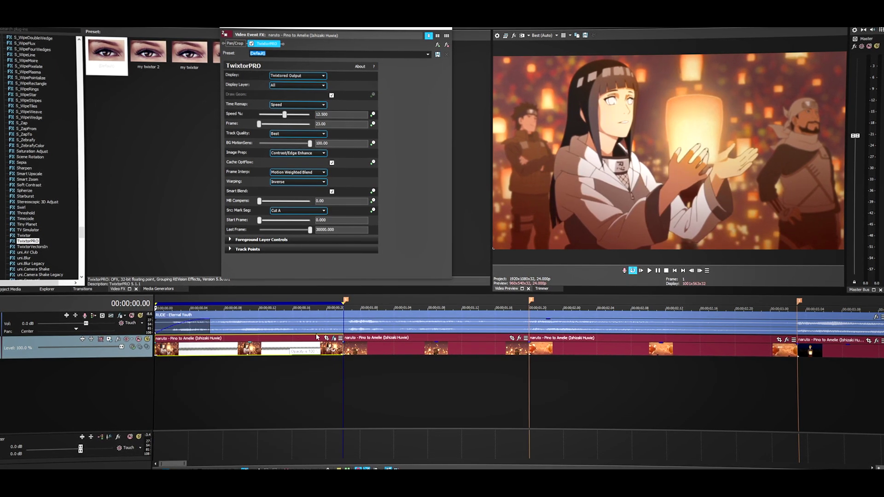
{"action": "key", "text": "space"}
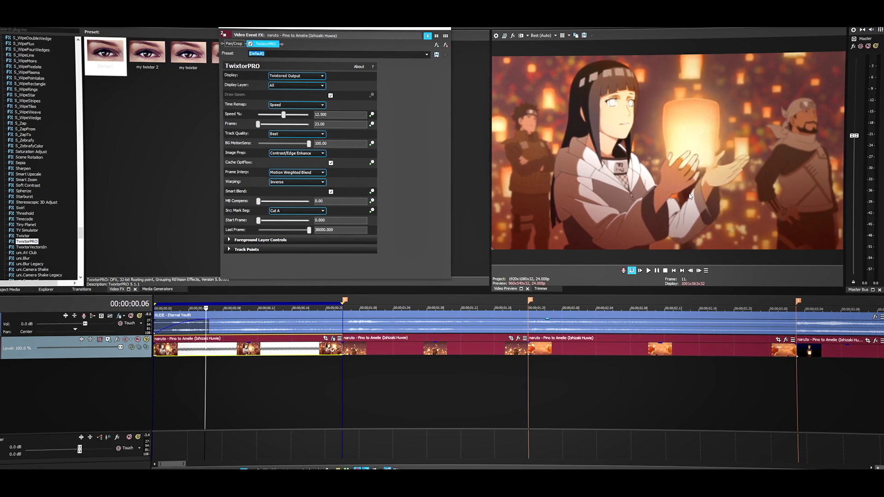
{"action": "key", "text": "space"}
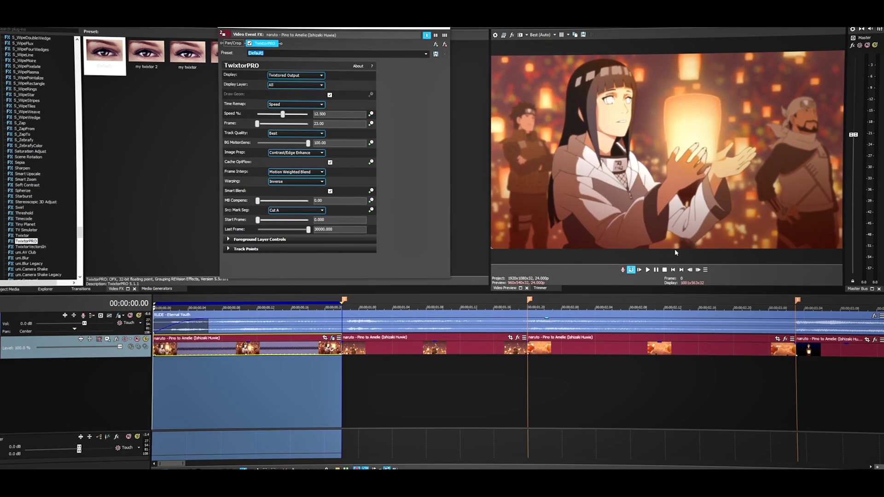
{"action": "left_click", "coordinate": [647, 269]}
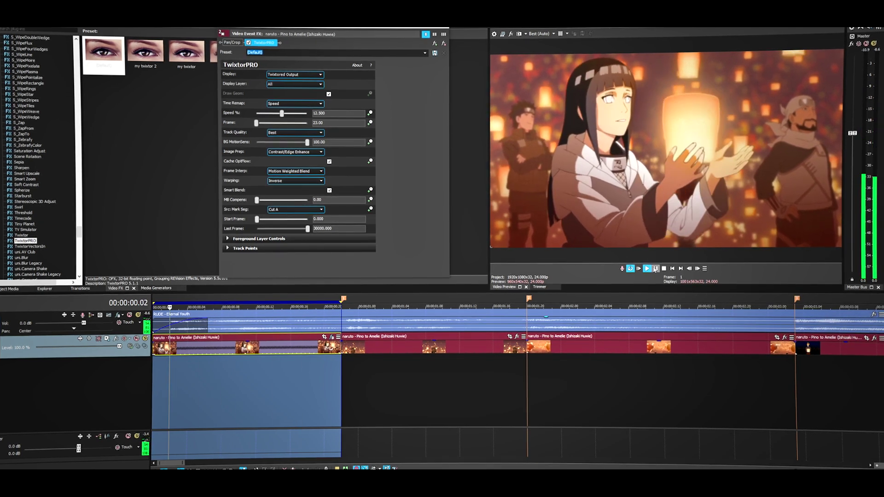
{"action": "left_click", "coordinate": [655, 269]}
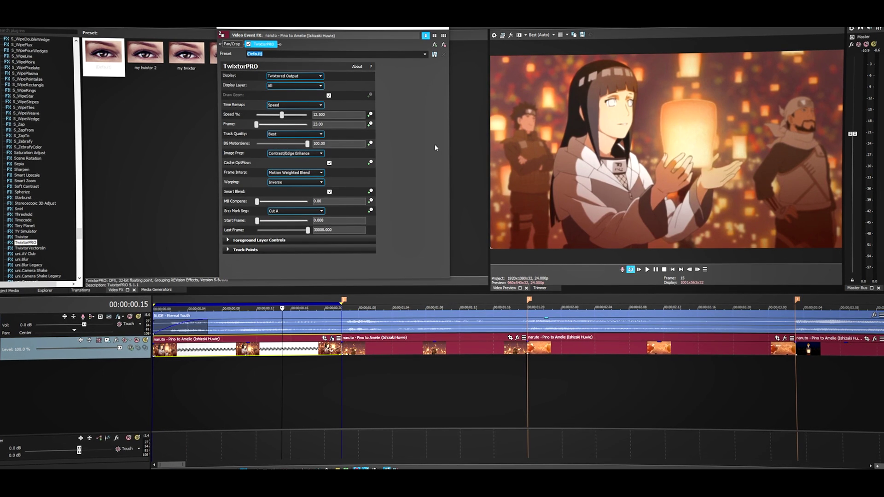
{"action": "left_click", "coordinate": [646, 270]}
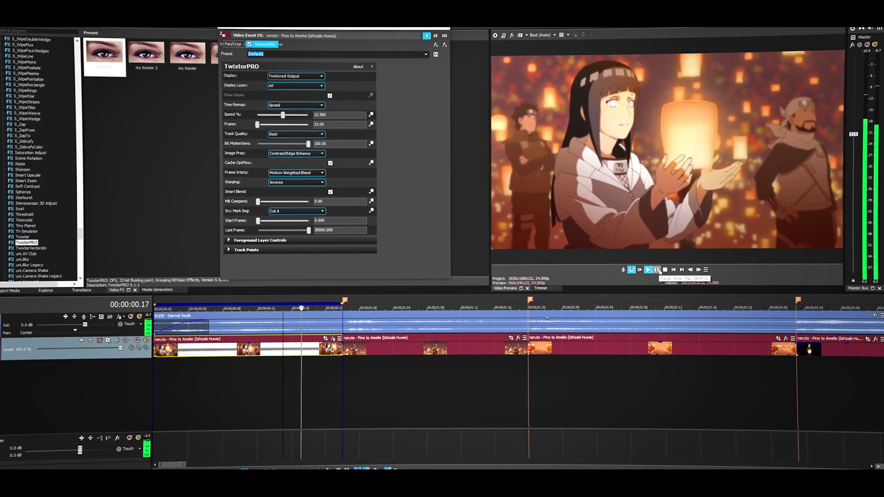
Step: Enable keyframe animation for TwixtorPRO's Speed % and check that the keyframe cursor syncs with the media timeline
{"action": "left_click", "coordinate": [371, 115]}
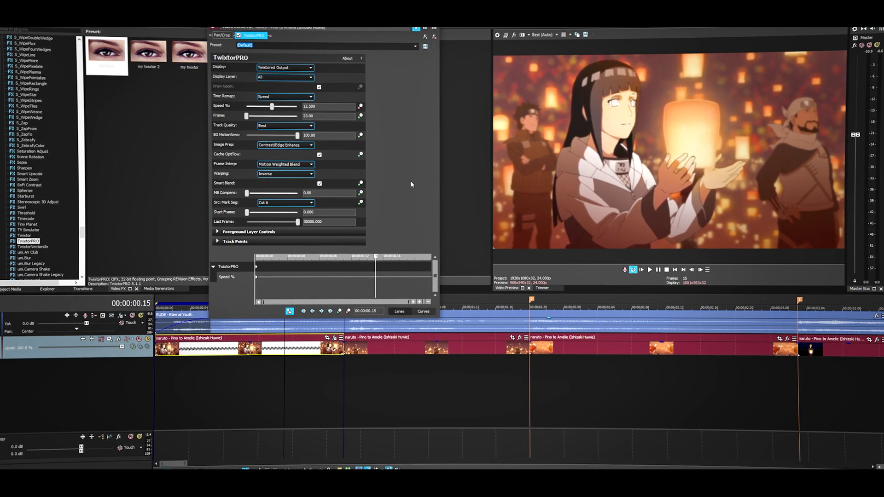
{"action": "left_click", "coordinate": [250, 352]}
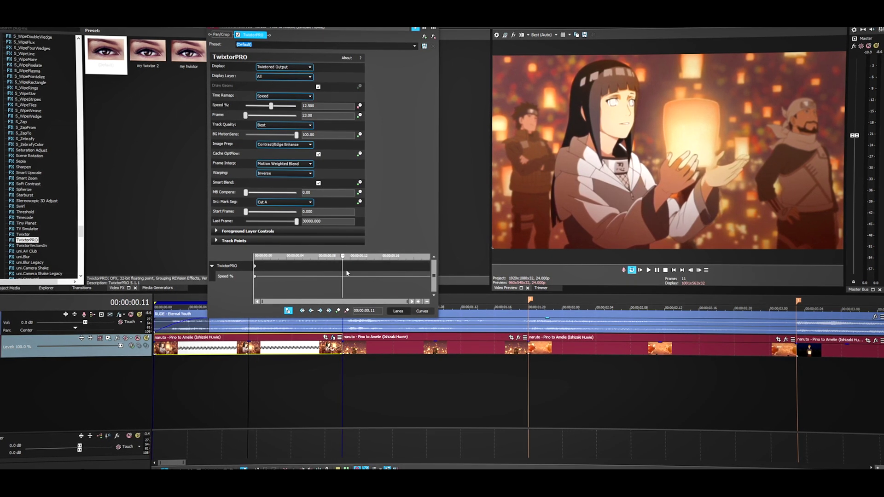
{"action": "left_click", "coordinate": [255, 368]}
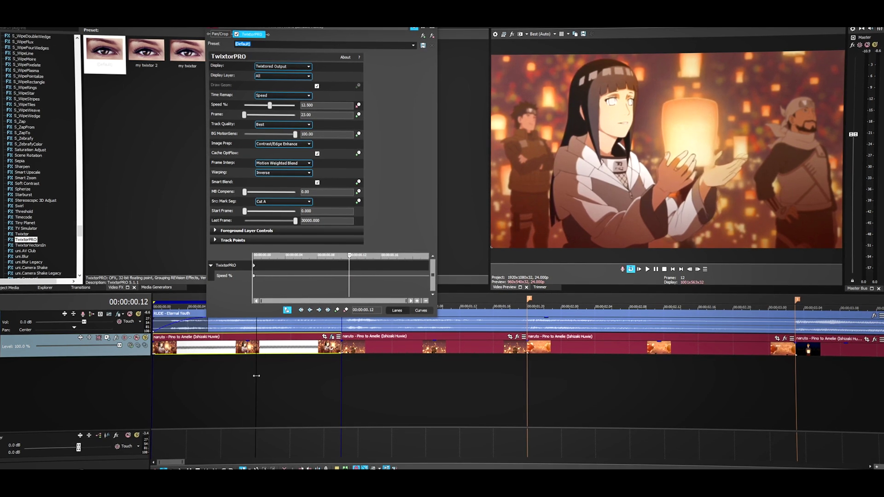
{"action": "left_click", "coordinate": [285, 311]}
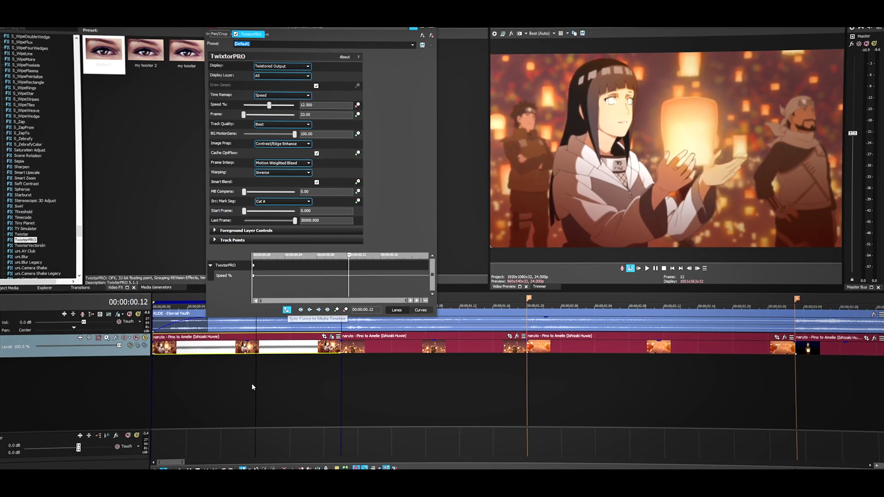
Step: Add a TwixtorPRO Speed % keyframe of 50 at 00:00:00.11 in the first lantern clip
{"action": "left_click_drag", "start_coordinate": [257, 376], "coordinate": [247, 366]}
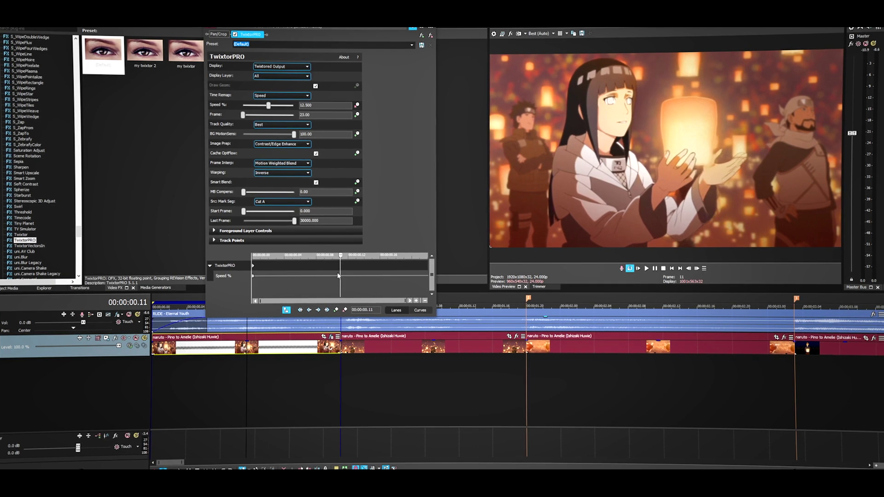
{"action": "left_click_drag", "start_coordinate": [313, 106], "coordinate": [277, 109]}
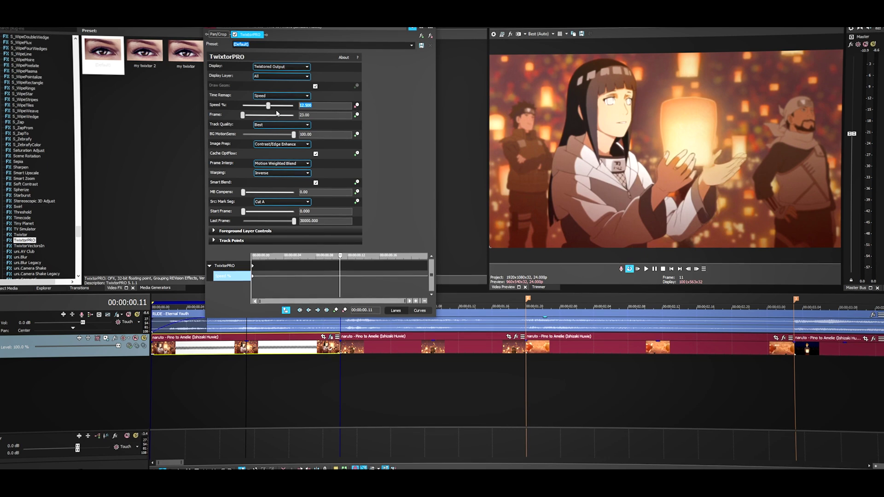
{"action": "type", "text": "25"}
{"action": "key", "text": "Return"}
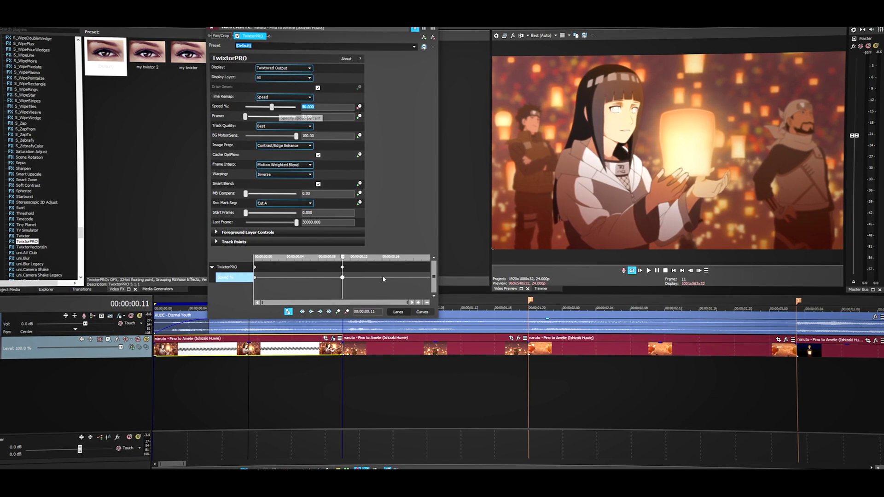
Step: Add a Speed % keyframe of 25 at 00:00:00.19 and move it to the end of the clip
{"action": "left_click", "coordinate": [403, 284]}
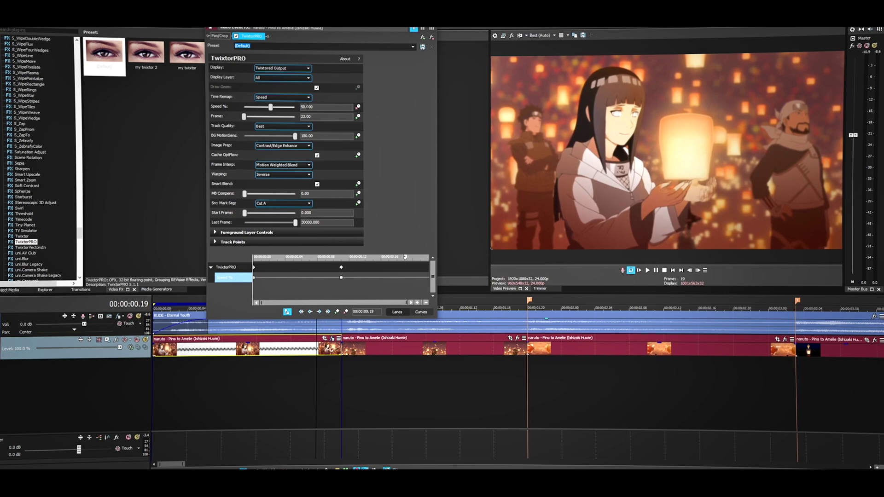
{"action": "type", "text": "25"}
{"action": "key", "text": "Return"}
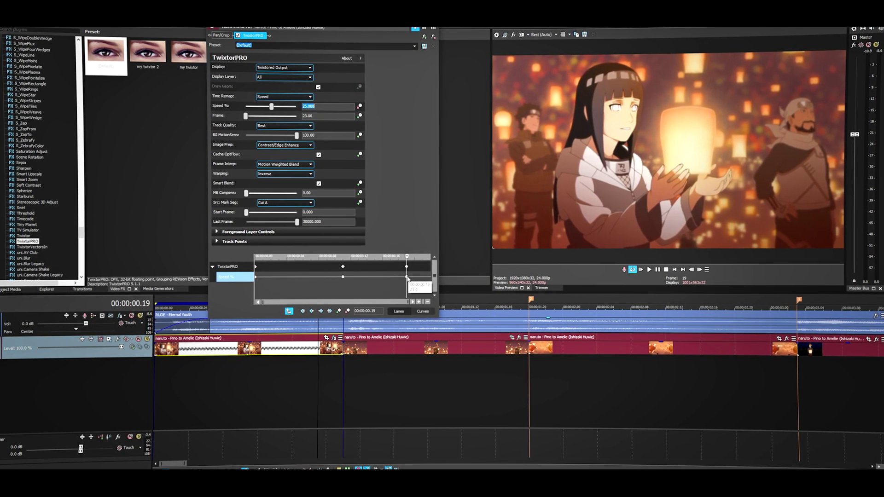
{"action": "left_click", "coordinate": [343, 278]}
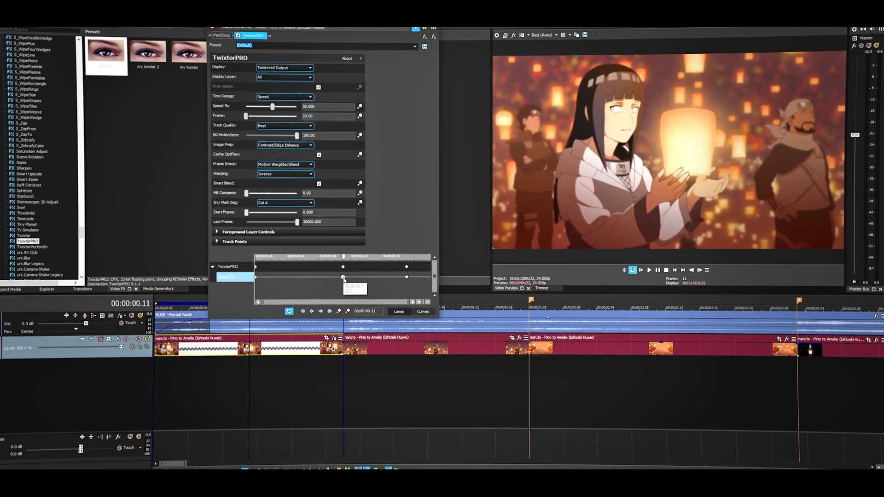
{"action": "left_click", "coordinate": [406, 277]}
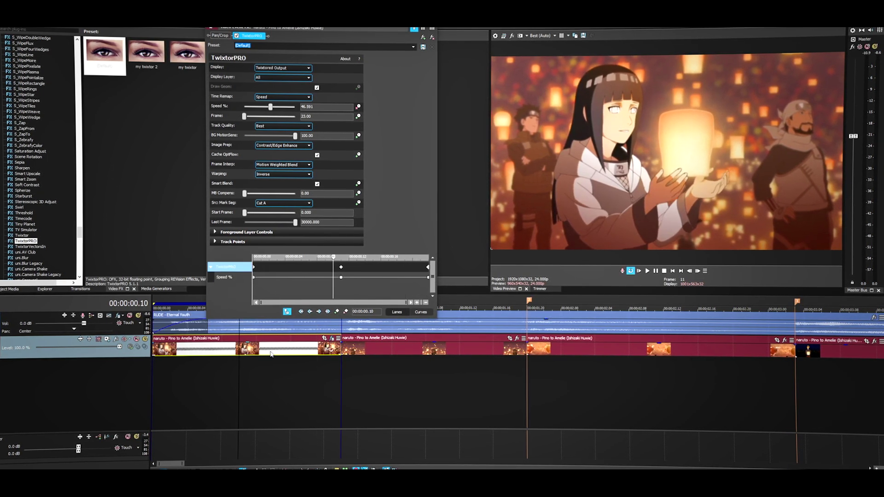
Step: Play the first lantern clip from its start to review the keyframed speed change
{"action": "key", "text": "space"}
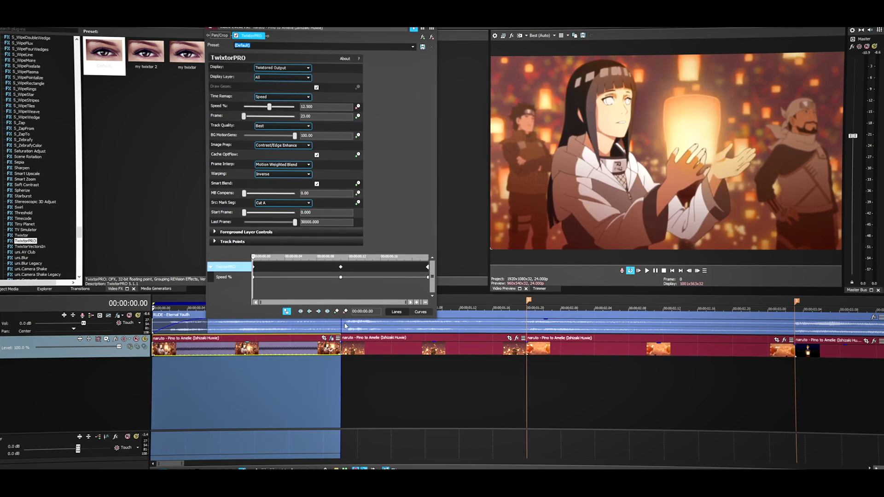
{"action": "left_click", "coordinate": [648, 271]}
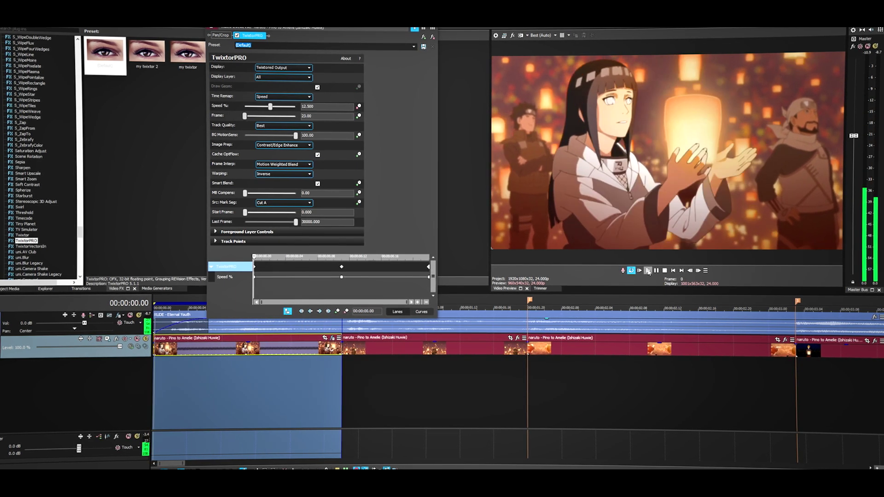
{"action": "left_click", "coordinate": [657, 271]}
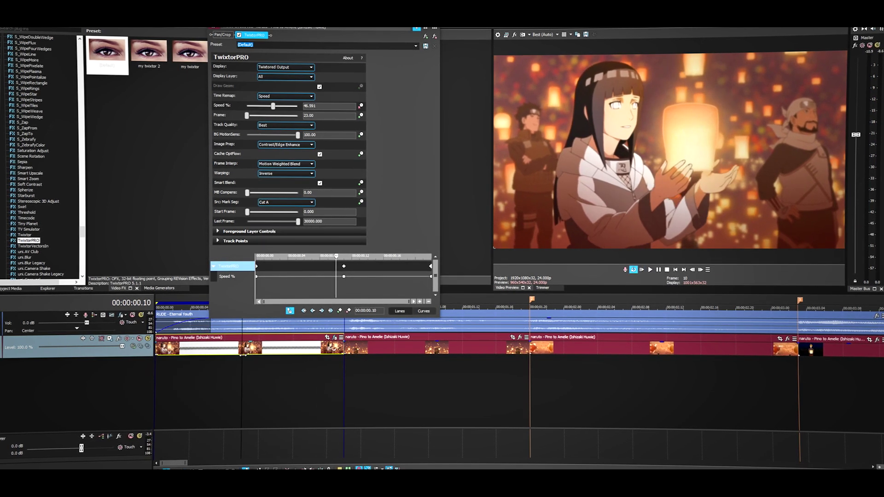
Step: Move the middle Speed % keyframe one frame earlier, to 00:00:00.10
{"action": "left_click_drag", "start_coordinate": [255, 355], "coordinate": [254, 355]}
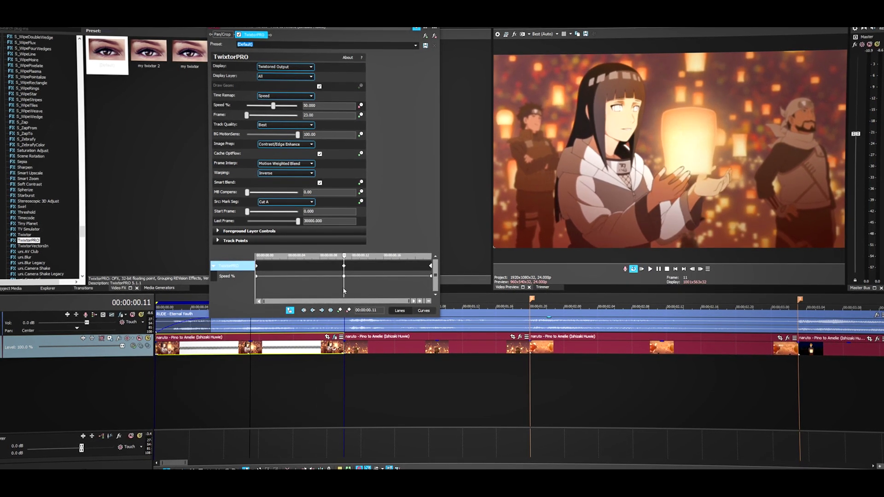
{"action": "left_click", "coordinate": [343, 276]}
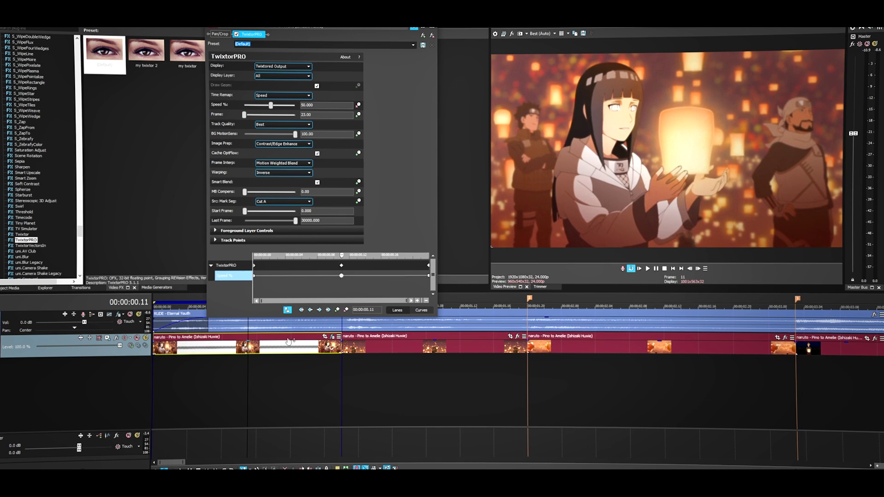
{"action": "mouse_move", "coordinate": [341, 276]}
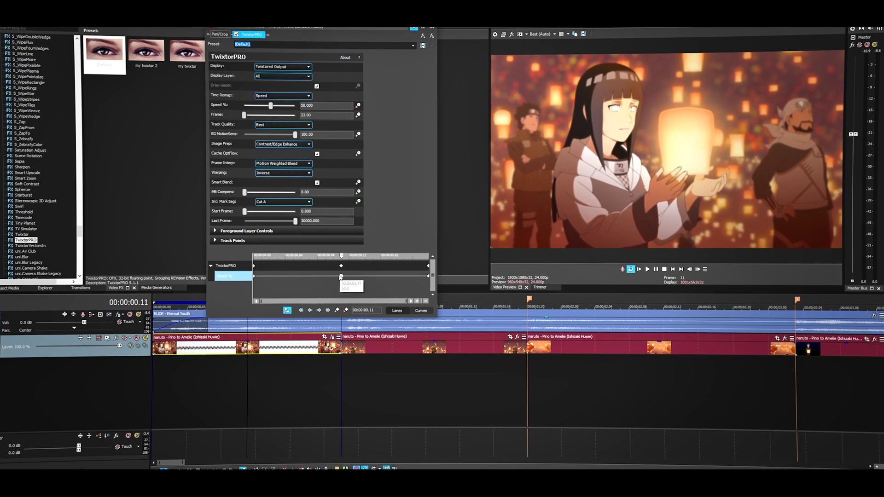
{"action": "left_click_drag", "start_coordinate": [341, 277], "coordinate": [337, 277]}
{"action": "left_click", "coordinate": [334, 276]}
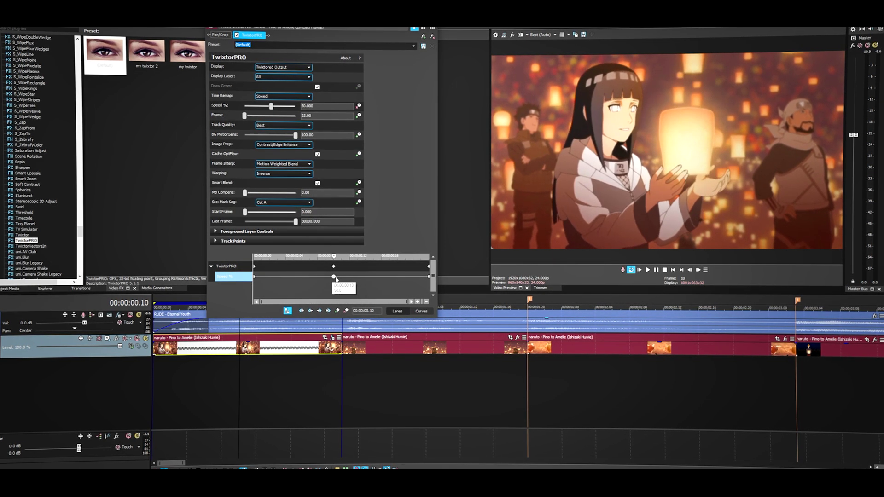
Step: Replay the first lantern clip to check the motion with the middle keyframe at 00:00:00.10
{"action": "double_click", "coordinate": [284, 352]}
{"action": "key", "text": "space"}
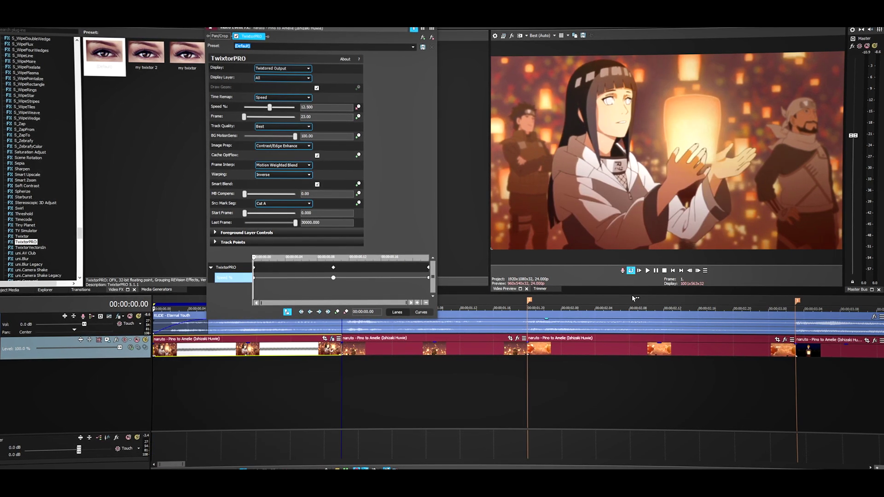
{"action": "left_click", "coordinate": [646, 270]}
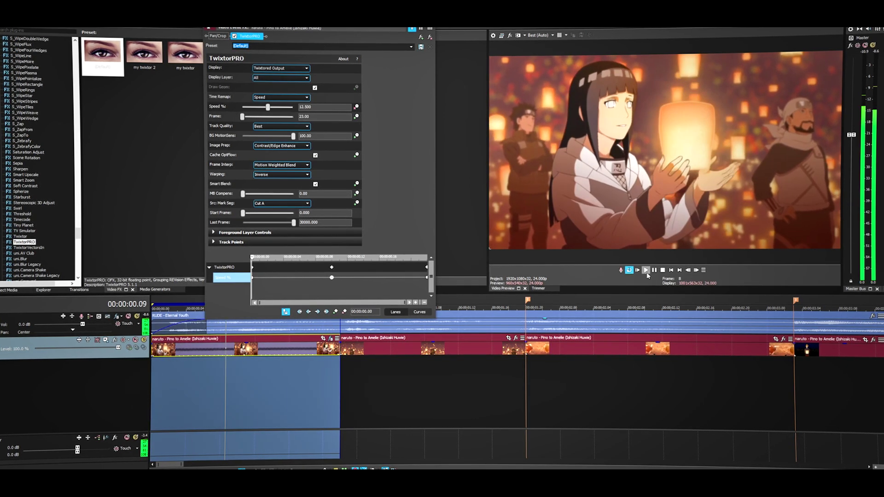
{"action": "left_click", "coordinate": [654, 272]}
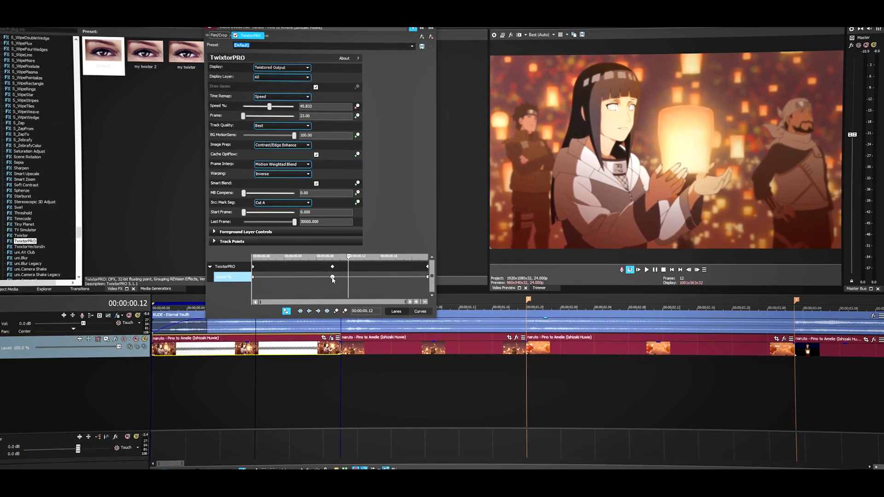
Step: Move the middle Speed % keyframe a few frames toward the clip's end and play the first lantern clip to compare the motion
{"action": "left_click_drag", "start_coordinate": [332, 278], "coordinate": [356, 277]}
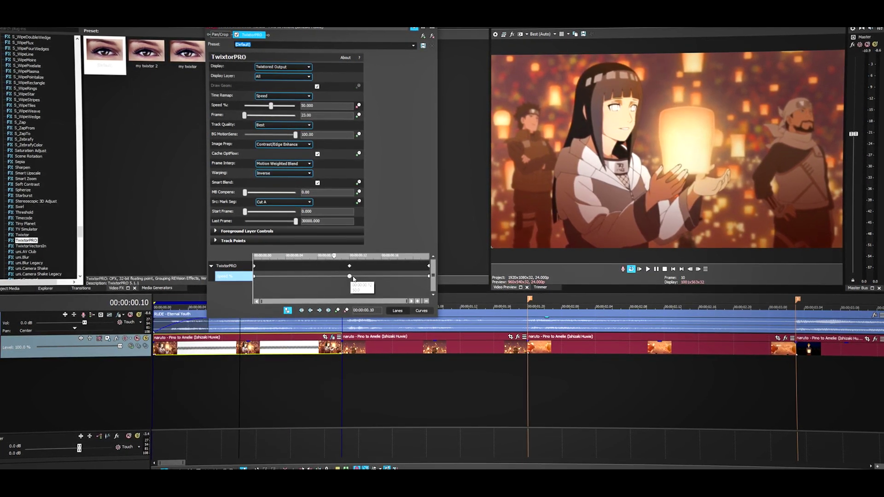
{"action": "double_click", "coordinate": [299, 350]}
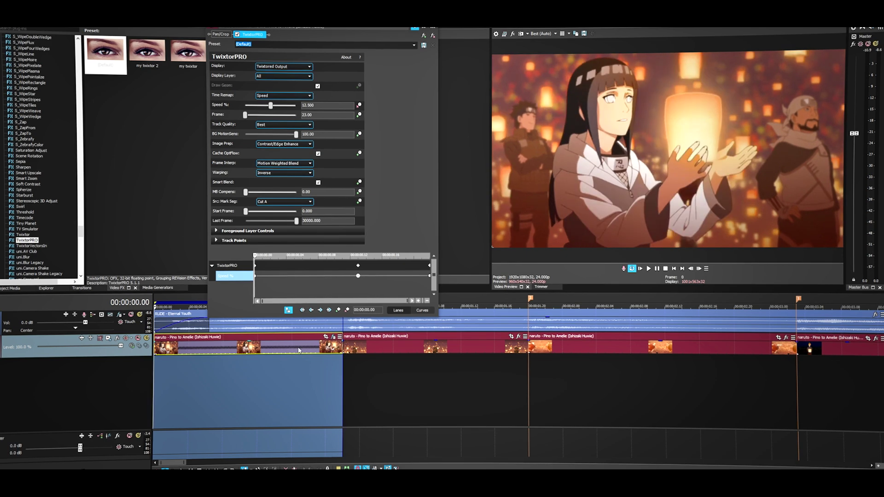
{"action": "key", "text": "super"}
{"action": "left_click", "coordinate": [427, 372]}
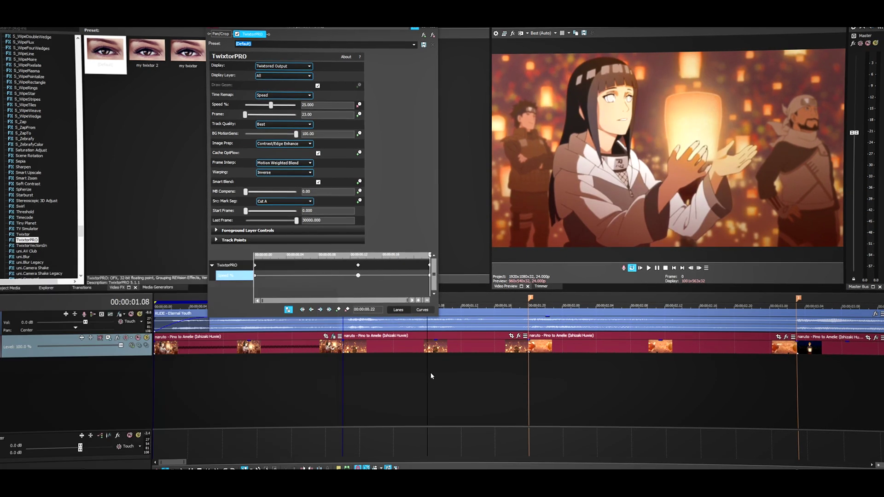
{"action": "double_click", "coordinate": [291, 342]}
{"action": "left_click", "coordinate": [648, 268]}
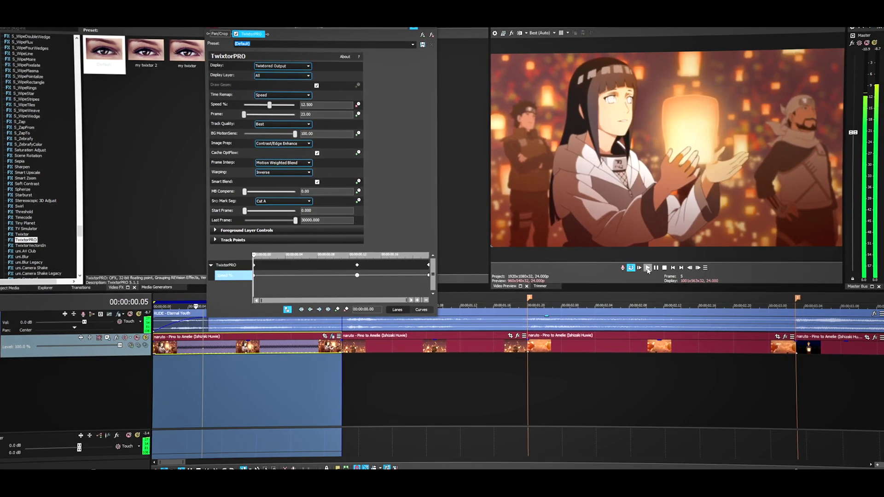
{"action": "left_click", "coordinate": [655, 268]}
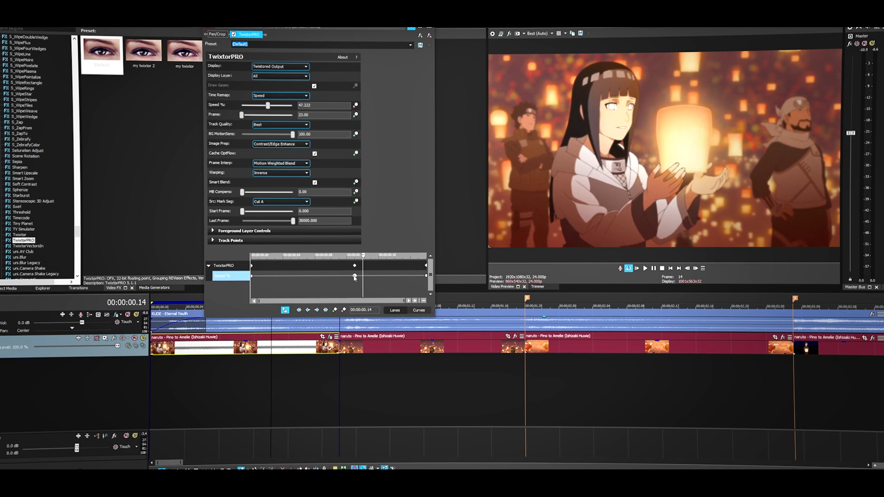
Step: Place the middle Speed % keyframe at 00:00:00.11 and set its value to 40
{"action": "left_click", "coordinate": [248, 348]}
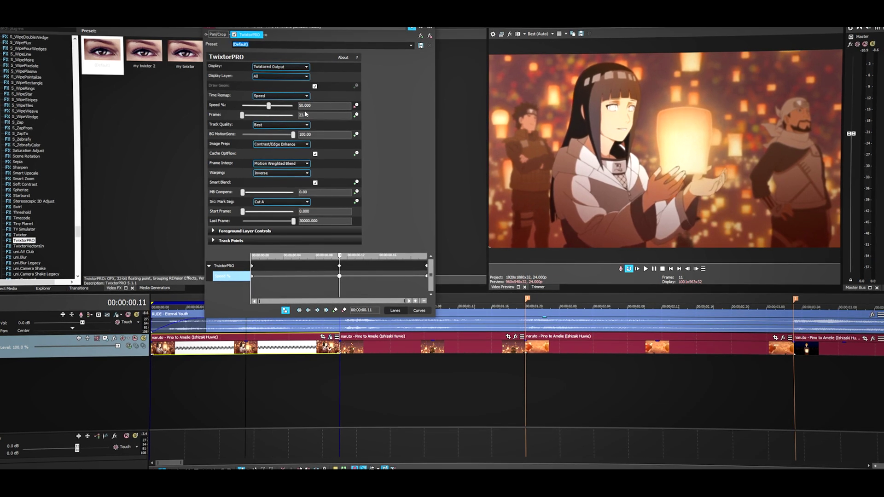
{"action": "left_click_drag", "start_coordinate": [313, 106], "coordinate": [261, 108]}
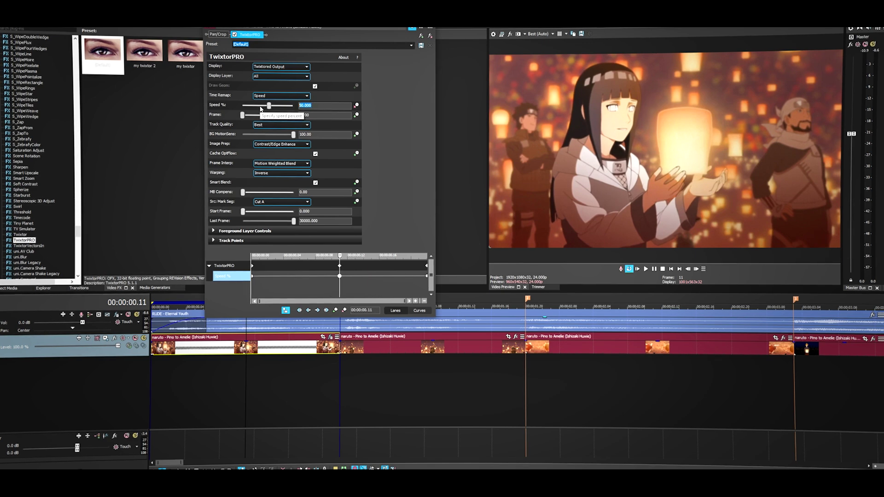
{"action": "key", "text": "Return"}
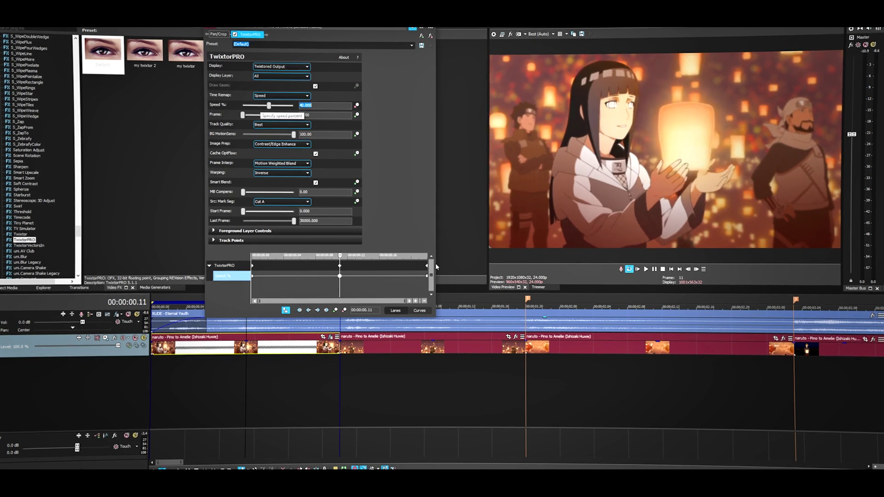
Step: Play the first lantern clip from its start to review the motion with the 40 percent middle keyframe
{"action": "left_click", "coordinate": [279, 355]}
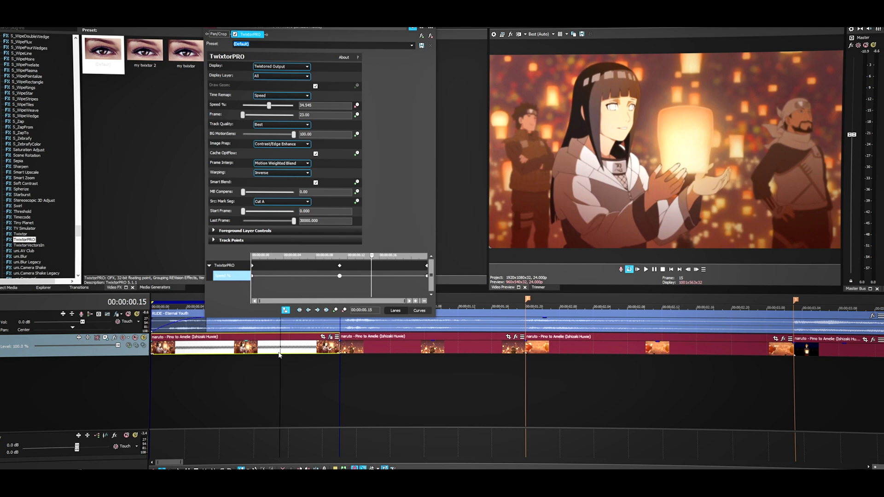
{"action": "key", "text": "ctrl+Home"}
{"action": "key", "text": "space"}
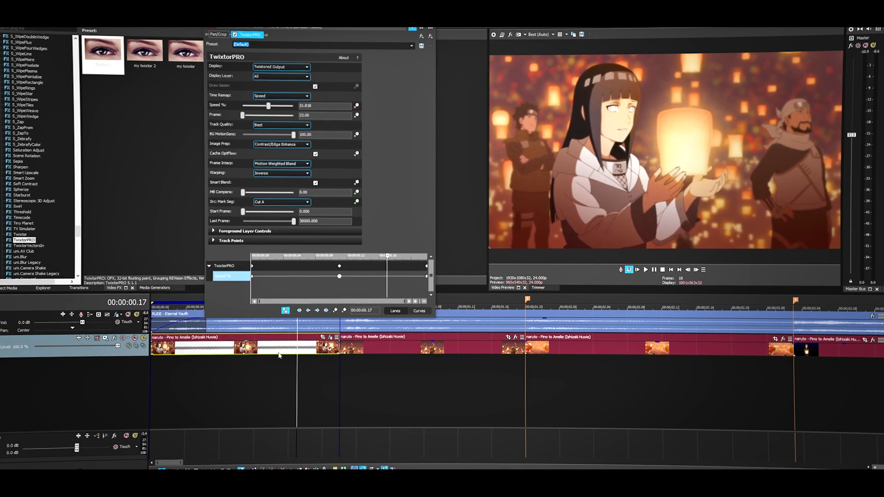
{"action": "double_click", "coordinate": [278, 353]}
{"action": "left_click", "coordinate": [646, 270]}
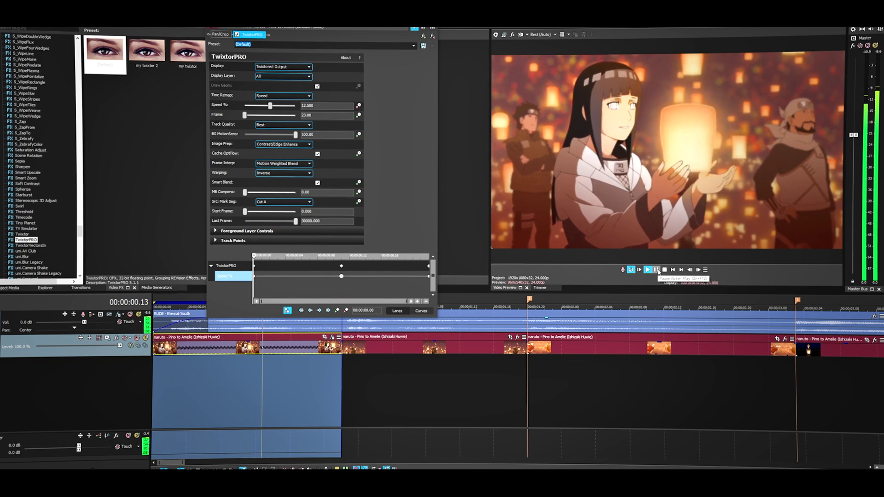
{"action": "left_click", "coordinate": [656, 270]}
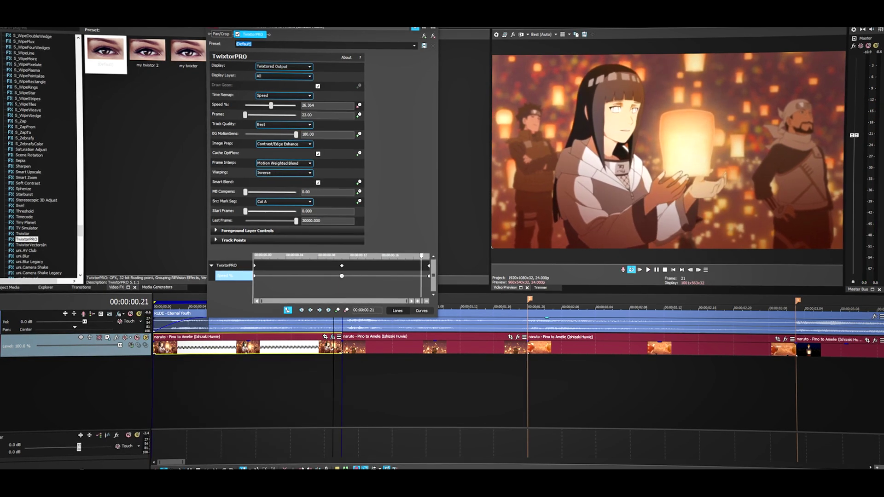
Step: Close the TwixtorPRO effect window and play the first lantern clip once more in the preview
{"action": "left_click", "coordinate": [433, 27]}
{"action": "left_click", "coordinate": [224, 373]}
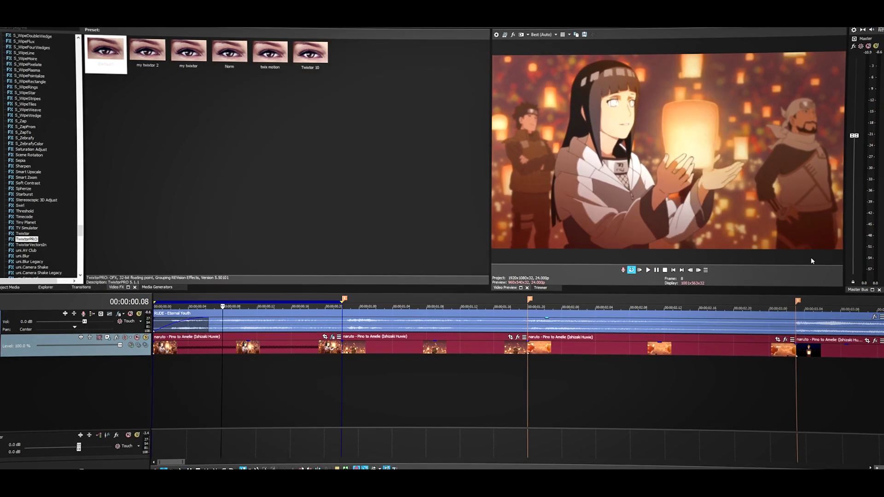
{"action": "left_click", "coordinate": [656, 271]}
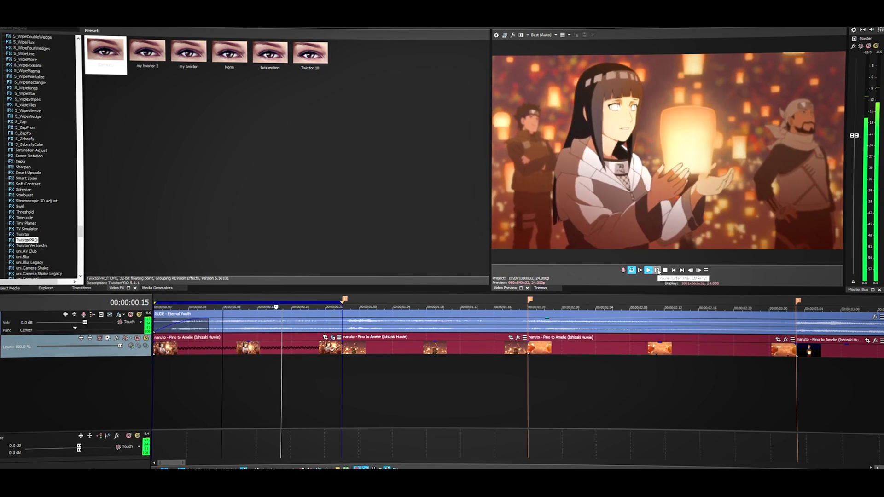
{"action": "left_click", "coordinate": [658, 272]}
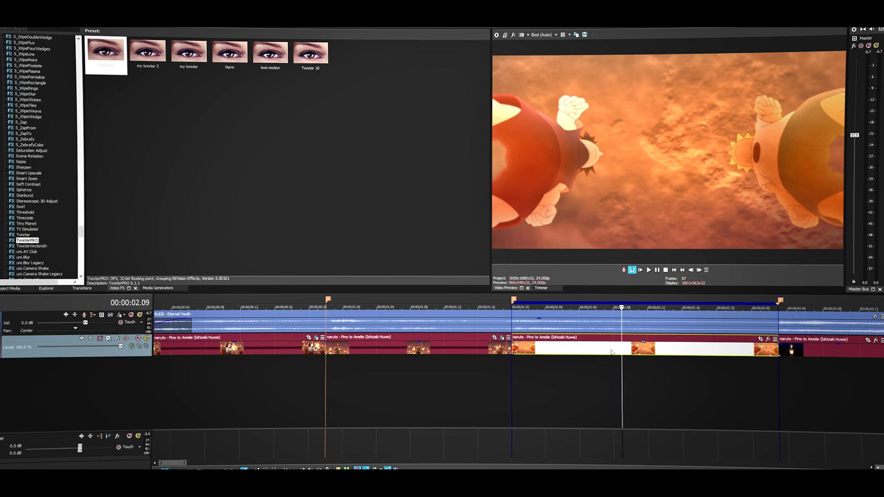
Step: Set the playback rate of the orange fist-bump clip between the last two markers to 4 in its properties
{"action": "right_click", "coordinate": [612, 352]}
{"action": "left_click", "coordinate": [620, 349]}
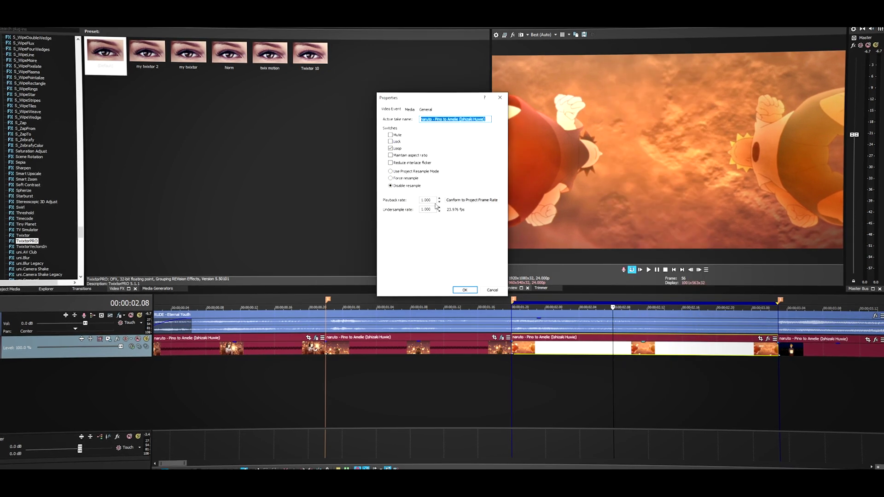
{"action": "left_click_drag", "start_coordinate": [434, 200], "coordinate": [375, 200]}
{"action": "type", "text": "4"}
{"action": "key", "text": "Return"}
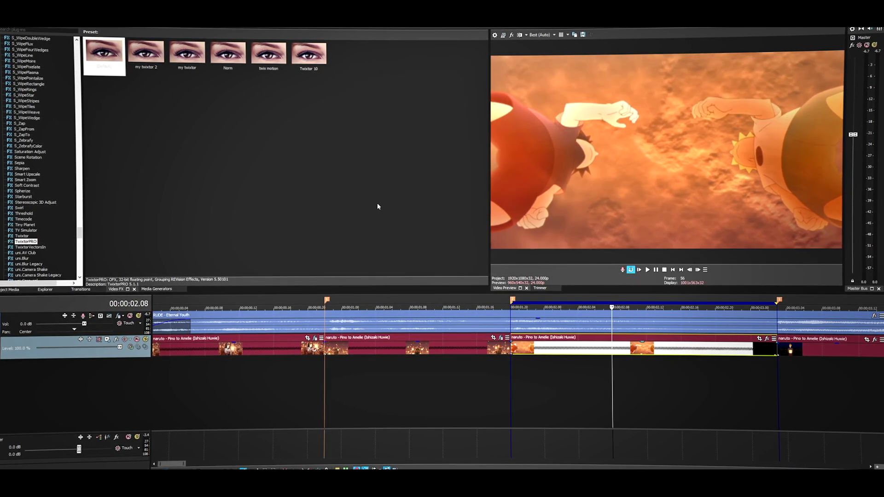
Step: Go to the start of the orange fist-bump clip and step through it frame by frame to examine its motion
{"action": "left_click", "coordinate": [512, 346]}
{"action": "left_click", "coordinate": [697, 270]}
{"action": "left_click", "coordinate": [697, 270]}
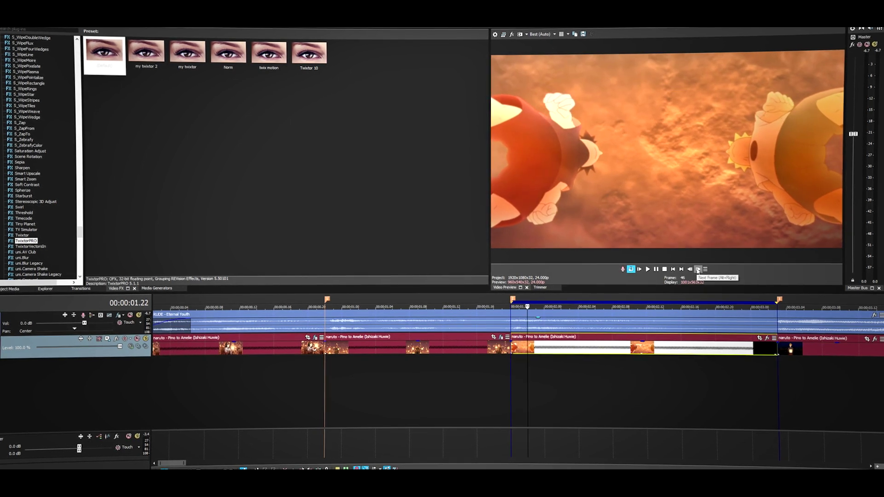
{"action": "left_click", "coordinate": [697, 269]}
{"action": "left_click", "coordinate": [697, 270]}
{"action": "left_click", "coordinate": [697, 270]}
{"action": "left_click", "coordinate": [697, 270]}
{"action": "left_click", "coordinate": [697, 270]}
{"action": "left_click", "coordinate": [697, 270]}
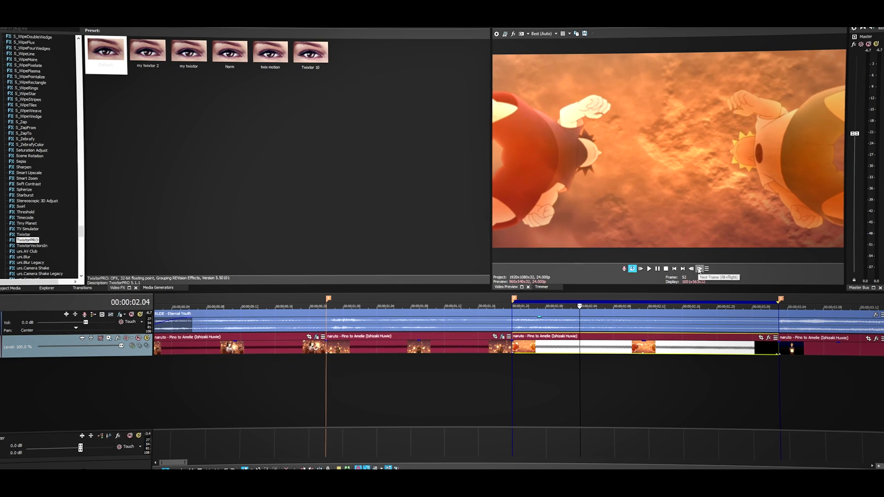
{"action": "left_click", "coordinate": [699, 270]}
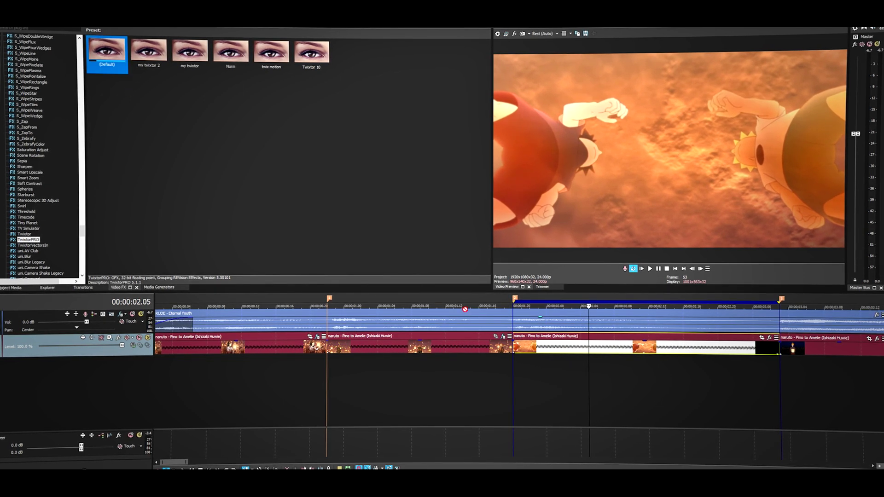
Step: Apply default TwixtorPRO to the fist-bump clip with BG MotionSens 100, Image Prep Contrast/Edge Enhance and Smart Blend on, and save the preset as "save it"
{"action": "left_click_drag", "start_coordinate": [551, 344], "coordinate": [550, 343]}
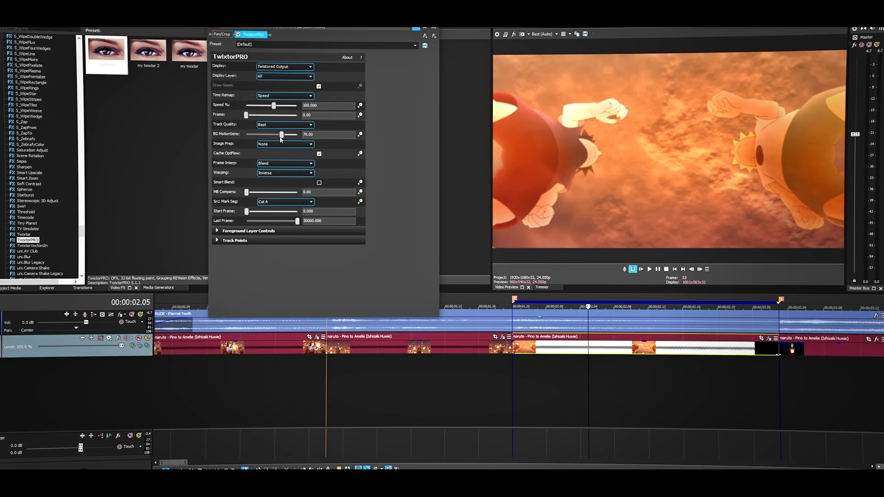
{"action": "left_click_drag", "start_coordinate": [282, 135], "coordinate": [296, 135]}
{"action": "left_click", "coordinate": [285, 144]}
{"action": "left_click", "coordinate": [281, 157]}
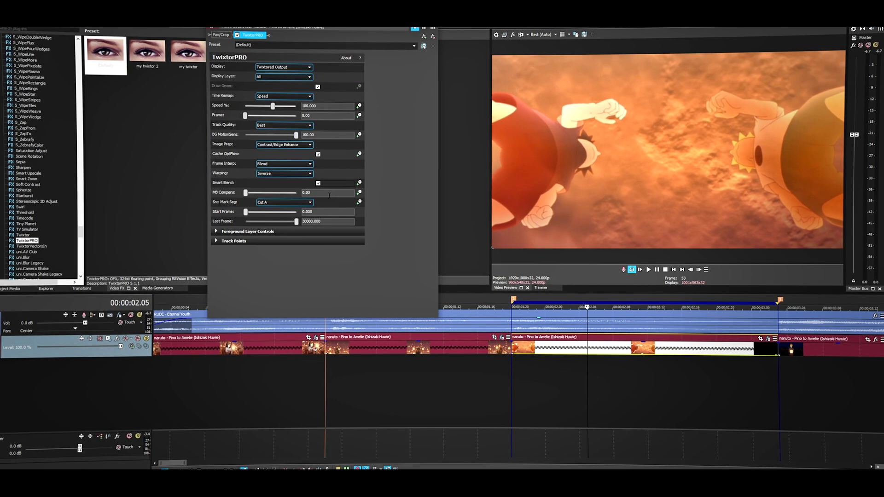
{"action": "left_click", "coordinate": [319, 182]}
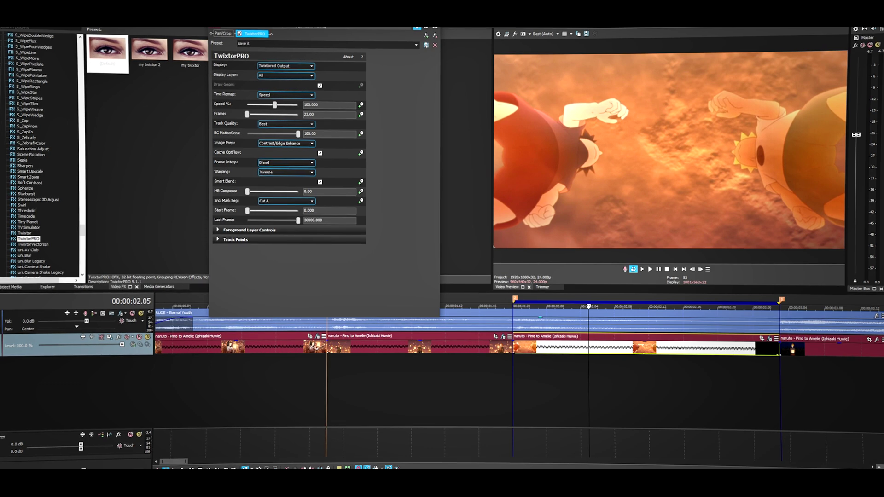
{"action": "left_click", "coordinate": [424, 45]}
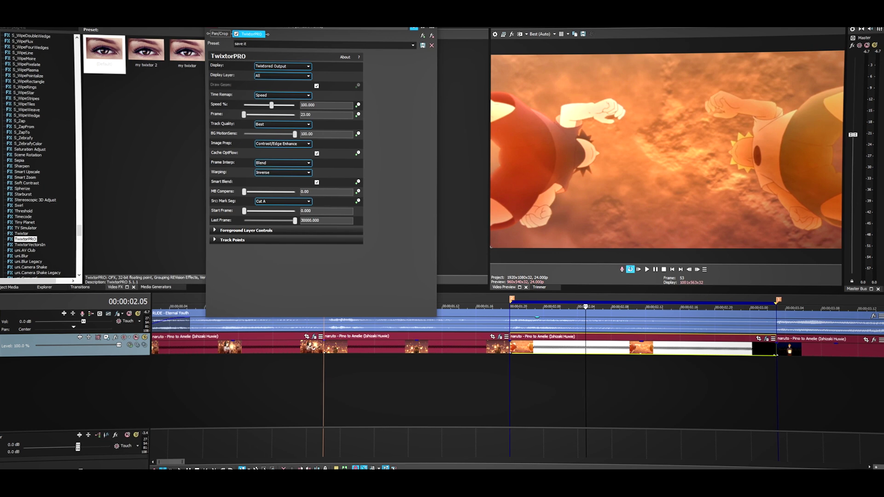
Step: Keyframe the fist-bump clip's Speed % at 33.3 at the start and 100 in the middle, and add a slower end keyframe at 00:00:01.06
{"action": "left_click_drag", "start_coordinate": [319, 27], "coordinate": [336, 36]}
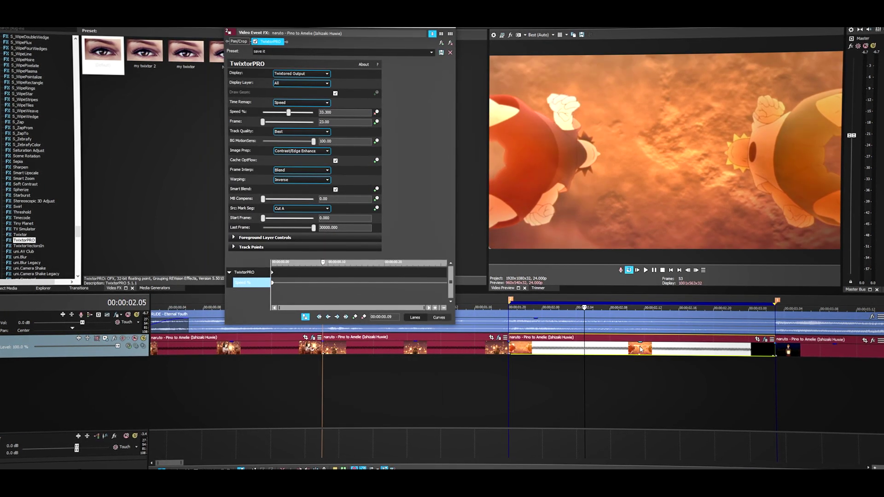
{"action": "left_click", "coordinate": [637, 348]}
{"action": "type", "text": "100"}
{"action": "left_click_drag", "start_coordinate": [355, 113], "coordinate": [300, 120]}
{"action": "key", "text": "Return"}
{"action": "left_click", "coordinate": [440, 262]}
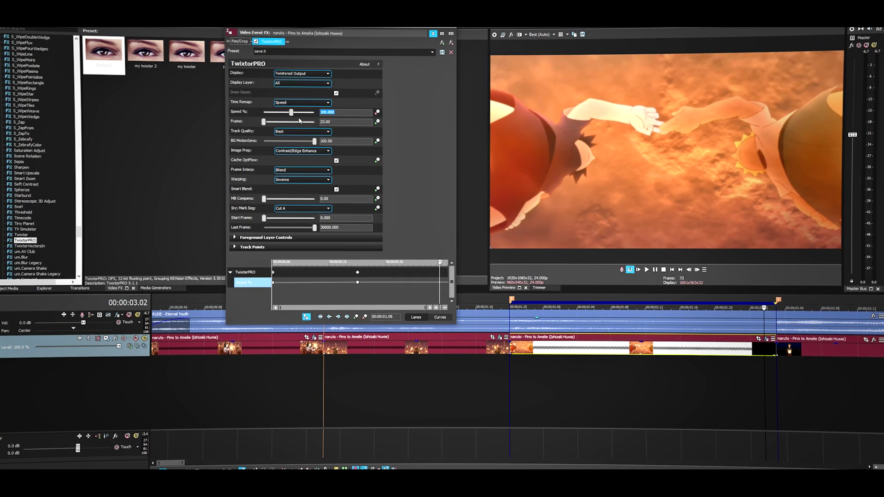
{"action": "type", "text": "1"}
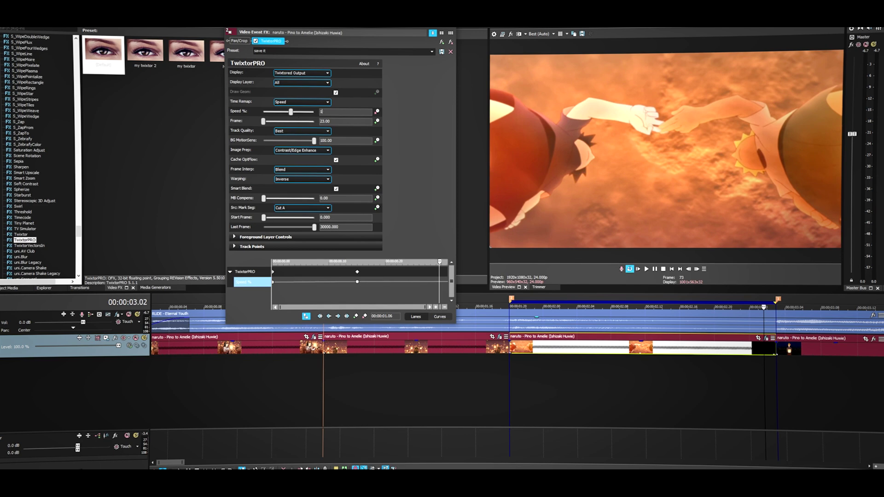
Step: Check the preceding lantern clip's playback rate in its properties and calculate half of 33.3 in Calculator
{"action": "right_click", "coordinate": [477, 354]}
{"action": "left_click", "coordinate": [476, 299]}
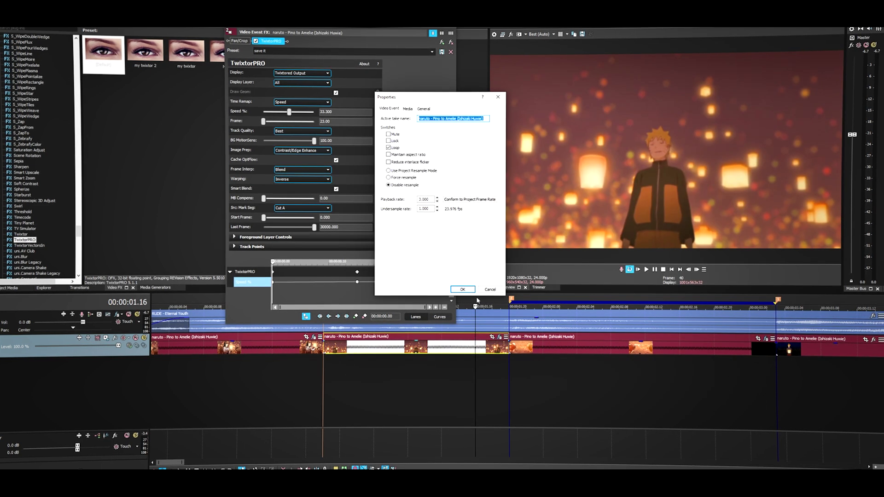
{"action": "left_click", "coordinate": [491, 290]}
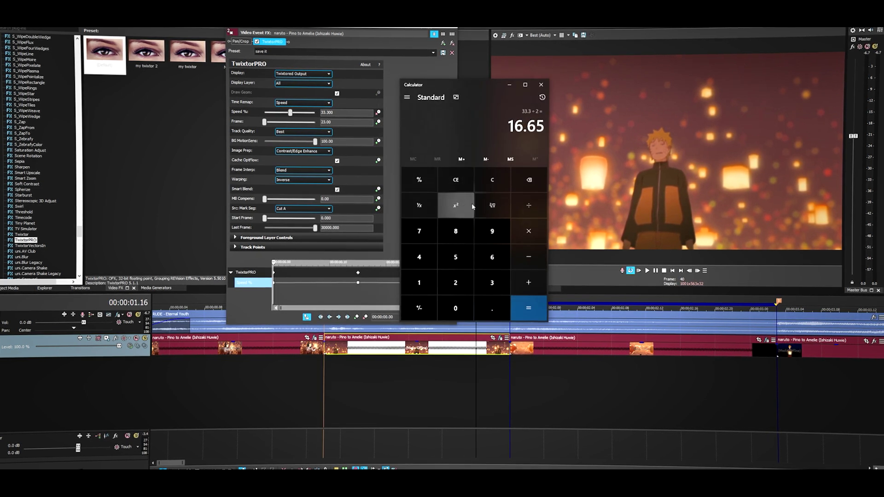
{"action": "left_click", "coordinate": [492, 179]}
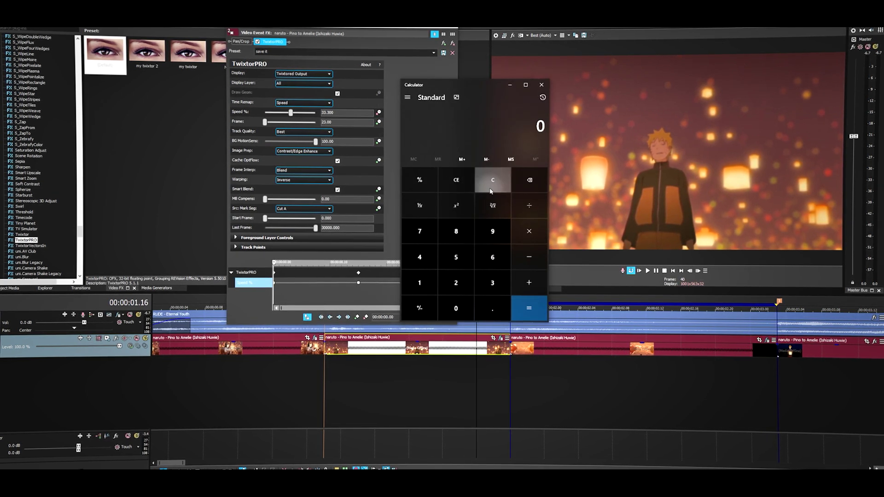
Step: Move the last TwixtorPRO keyframe to the very end of the fist-bump clip
{"action": "left_click", "coordinate": [360, 112]}
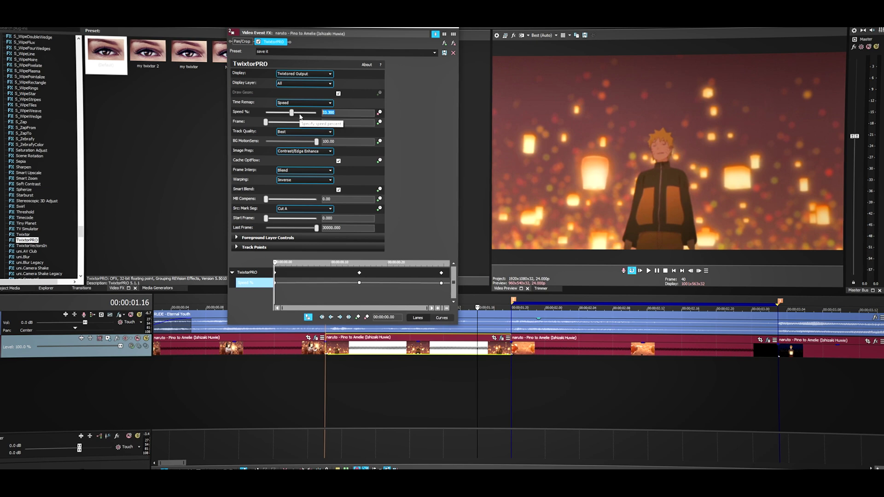
{"action": "left_click", "coordinate": [441, 282]}
{"action": "left_click_drag", "start_coordinate": [441, 272], "coordinate": [450, 273]}
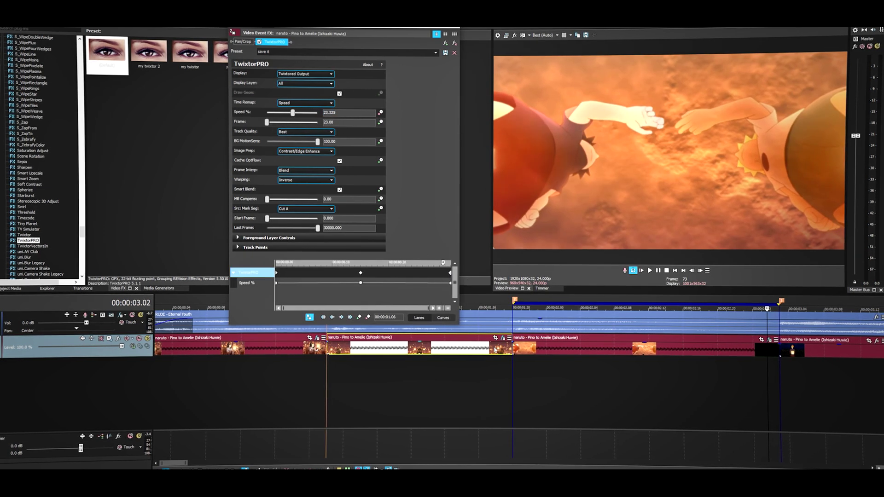
Step: Step through the keyframed fist-bump clip frame by frame from its start and play it back to review the speed change
{"action": "double_click", "coordinate": [611, 354]}
{"action": "key", "text": "space"}
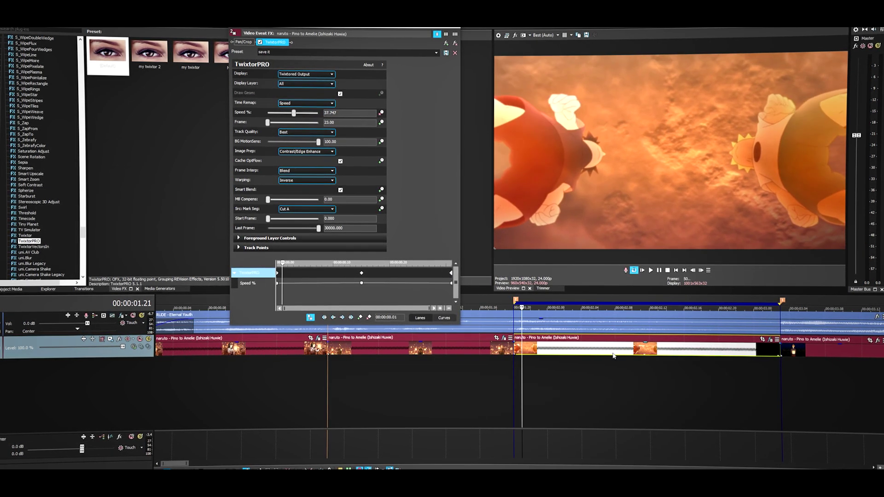
{"action": "key", "text": "Right"}
{"action": "key", "text": "Right"}
{"action": "key", "text": "Right"}
{"action": "key", "text": "Right"}
{"action": "key", "text": "Right"}
{"action": "key", "text": "Right"}
{"action": "key", "text": "Right"}
{"action": "key", "text": "Right"}
{"action": "key", "text": "Right"}
{"action": "key", "text": "Right"}
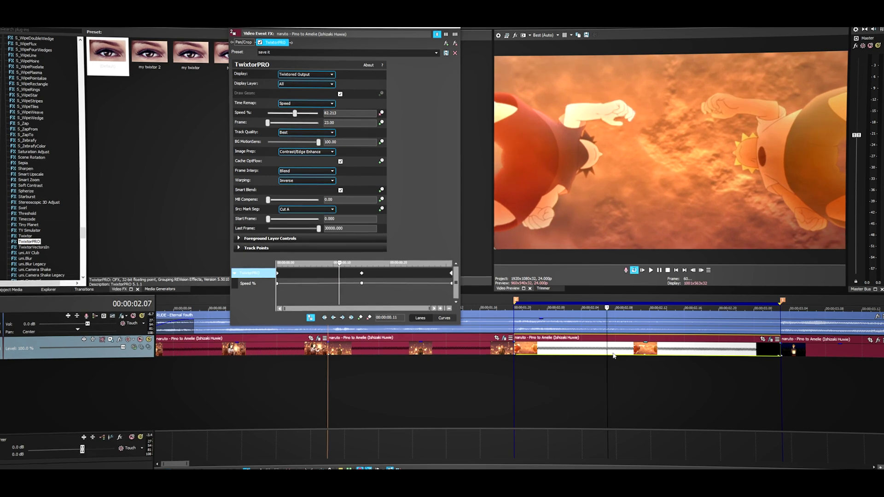
{"action": "key", "text": "Right"}
{"action": "key", "text": "Right"}
{"action": "key", "text": "Right"}
{"action": "key", "text": "Right"}
{"action": "key", "text": "Right"}
{"action": "key", "text": "Right"}
{"action": "key", "text": "Right"}
{"action": "key", "text": "Right"}
{"action": "key", "text": "Right"}
{"action": "key", "text": "Right"}
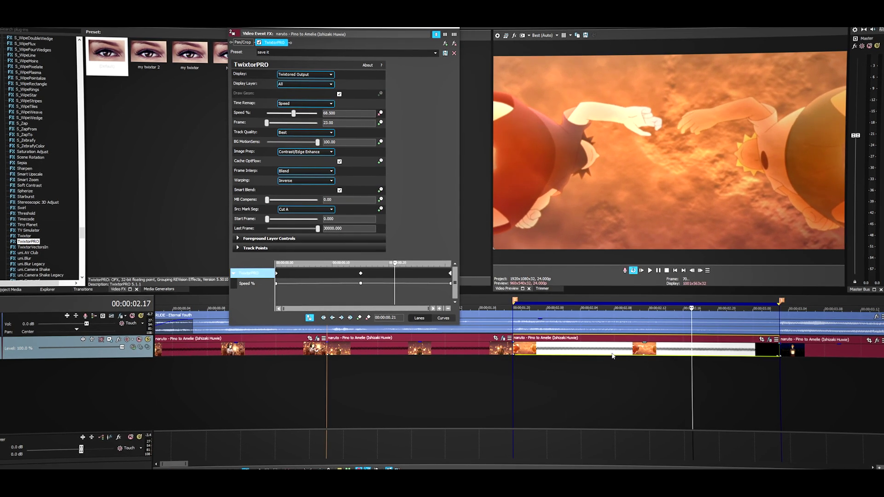
{"action": "double_click", "coordinate": [613, 356]}
{"action": "left_click", "coordinate": [649, 271]}
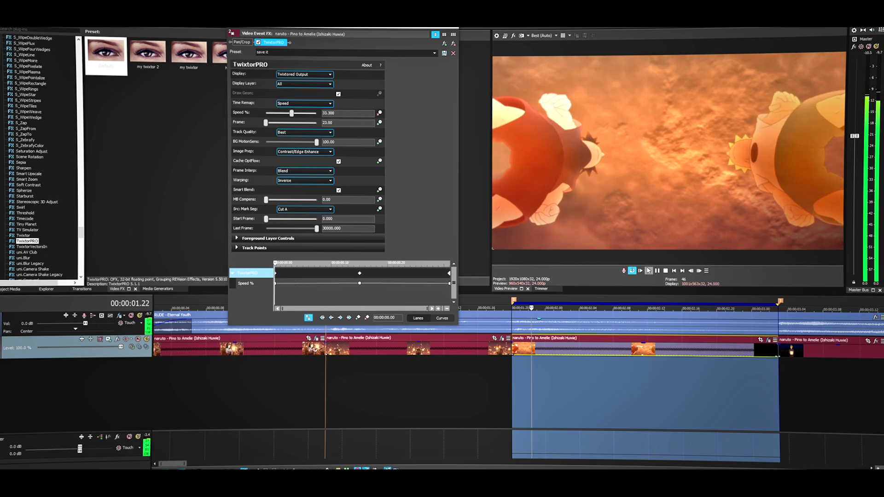